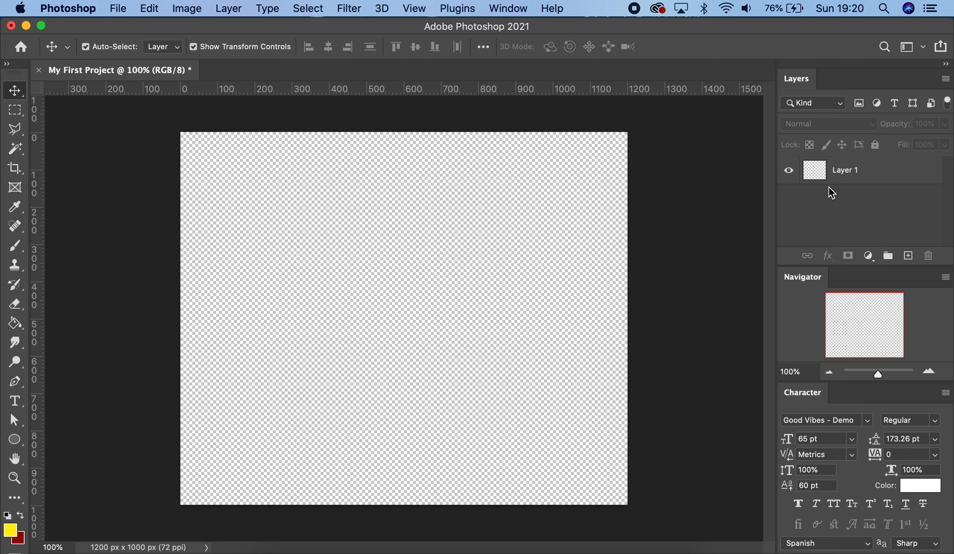
# - Collapse the Navigator and Character panels and place the embedded purple-hair photo Cutest-Purple-Hair-Colors-Highlights from the 01_Examples folder
pyautogui.doubleClick(803, 276)
pyautogui.doubleClick(803, 392)
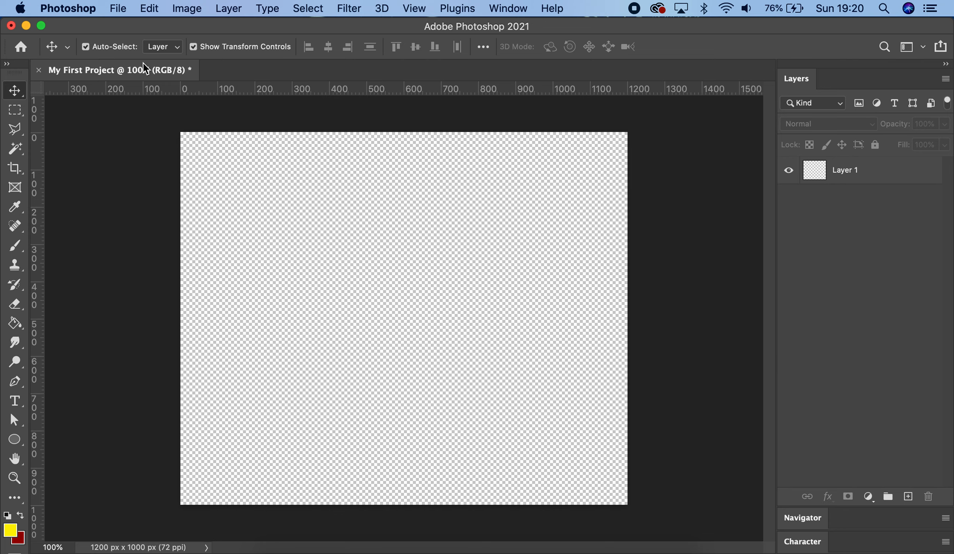
pyautogui.click(123, 9)
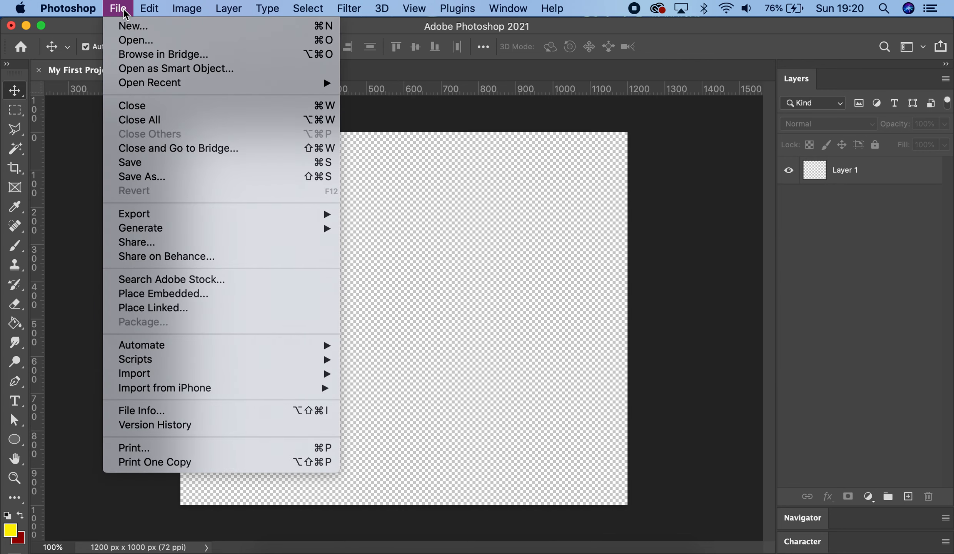
pyautogui.click(244, 293)
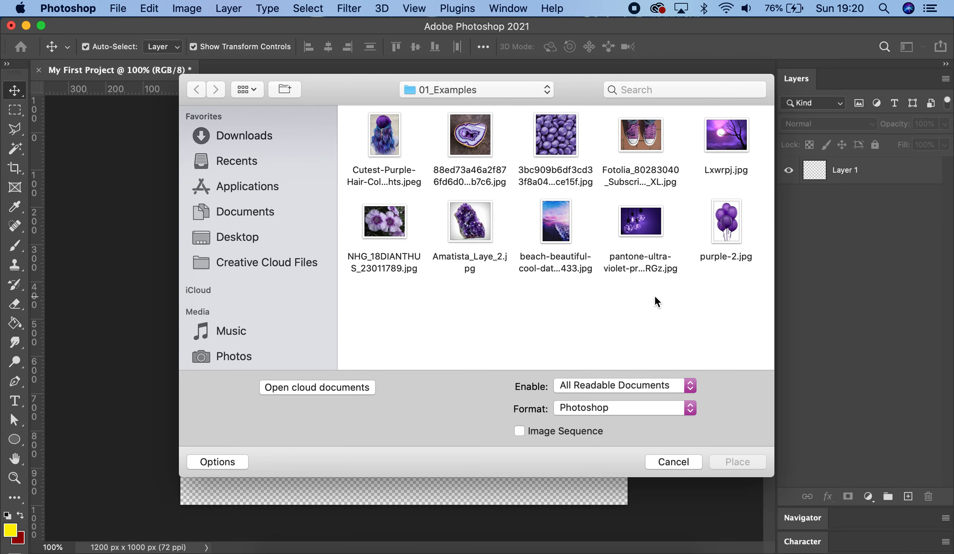
pyautogui.click(387, 124)
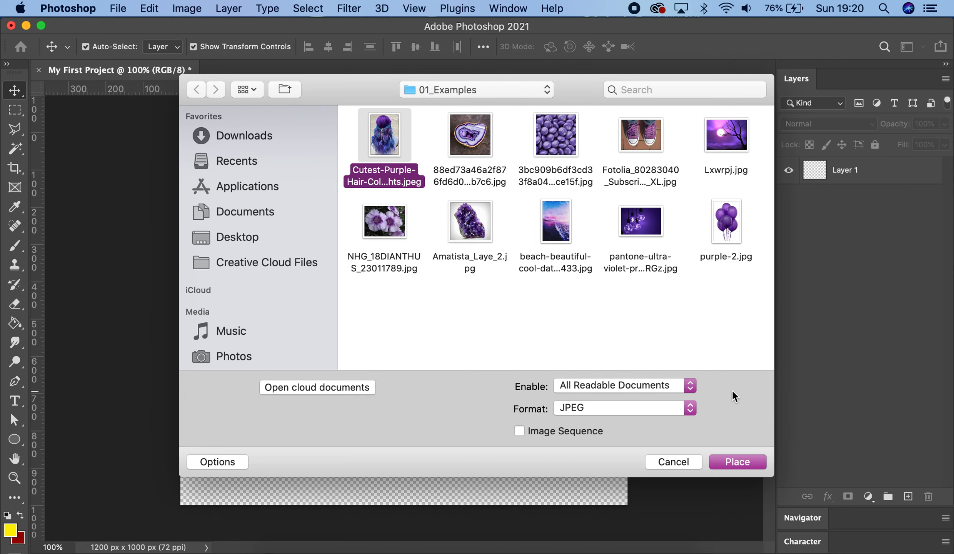
pyautogui.click(742, 460)
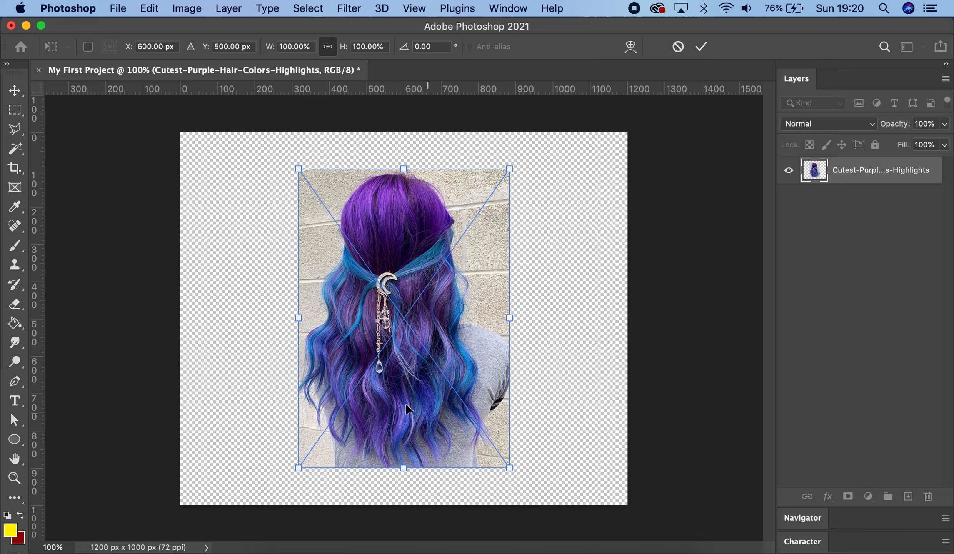
# - Scale the hair photo to about 55% and fit it into the canvas's top-left corner, then commit and deselect it
pyautogui.moveTo(509, 468); pyautogui.dragTo(468, 367)
pyautogui.moveTo(436, 298); pyautogui.dragTo(317, 255)
pyautogui.moveTo(329, 343); pyautogui.dragTo(302, 298)
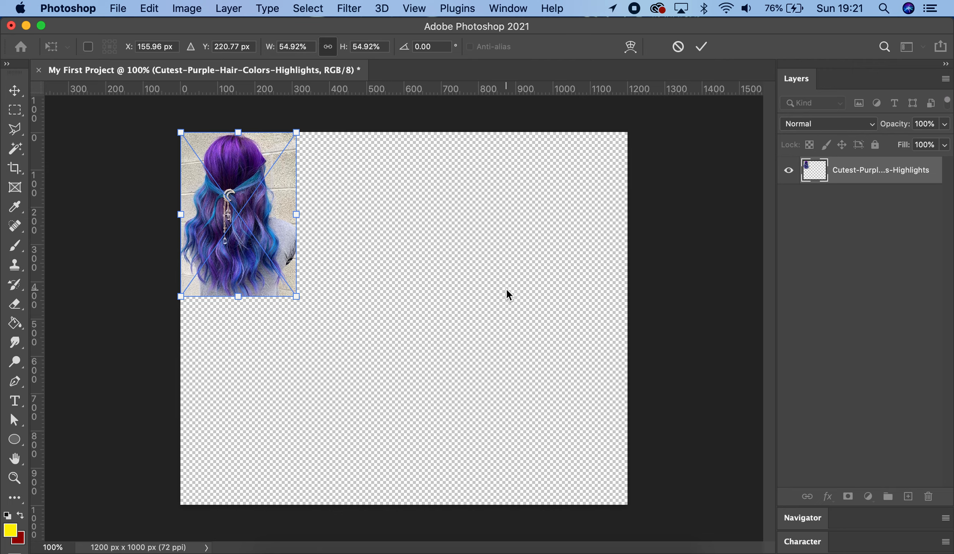
pyautogui.click(706, 51)
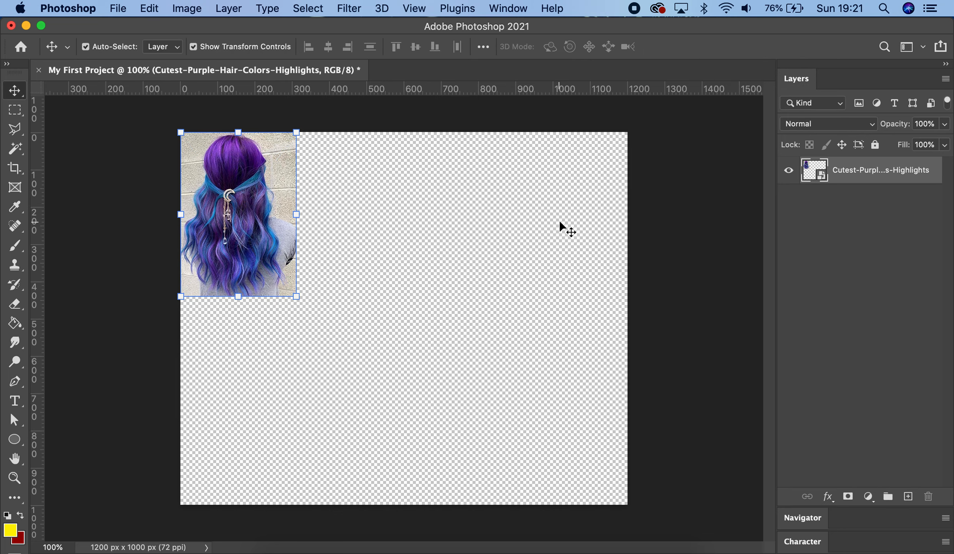
pyautogui.click(530, 230)
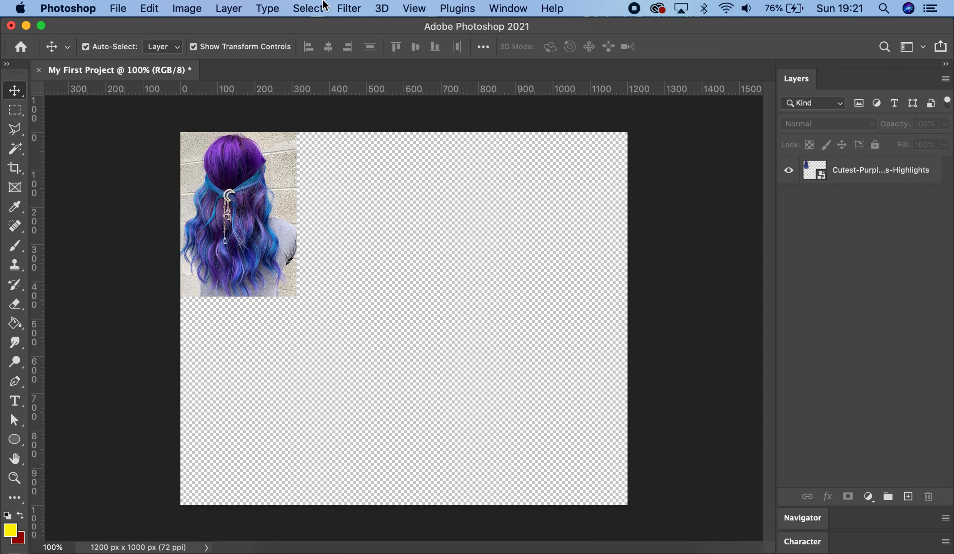
# - Place the purple geode photo, the 88ed73a46a JPG from the 01_Examples folder, as an embedded image
pyautogui.click(119, 8)
pyautogui.click(173, 294)
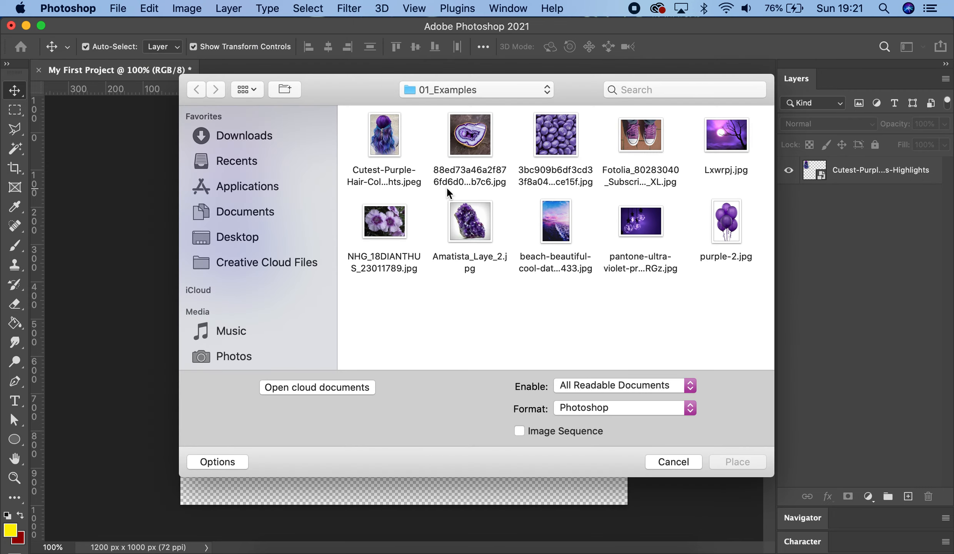
pyautogui.click(447, 187)
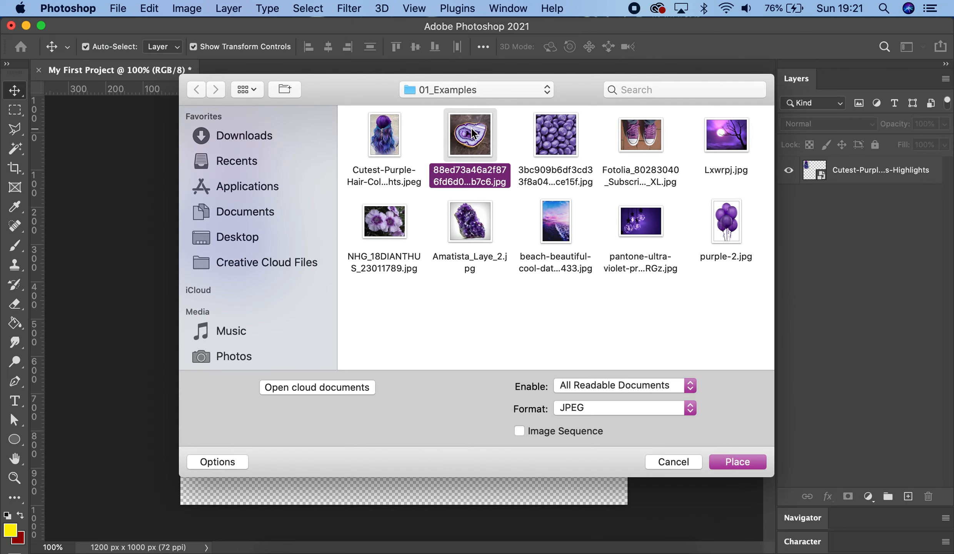
pyautogui.click(720, 459)
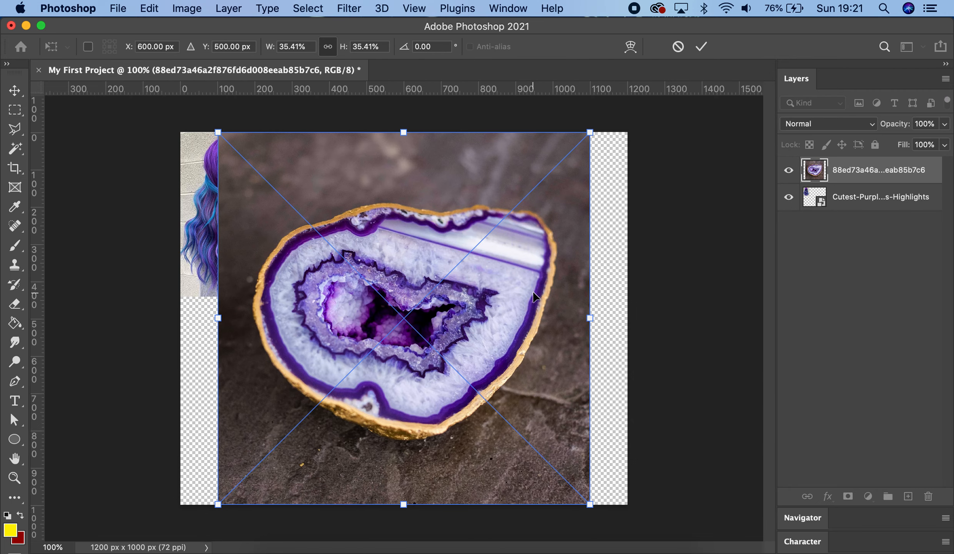
# - Scale the geode photo to about 14% and position it against the hair photo's right edge along the canvas top
pyautogui.moveTo(590, 504); pyautogui.dragTo(356, 279)
pyautogui.moveTo(339, 218); pyautogui.dragTo(415, 216)
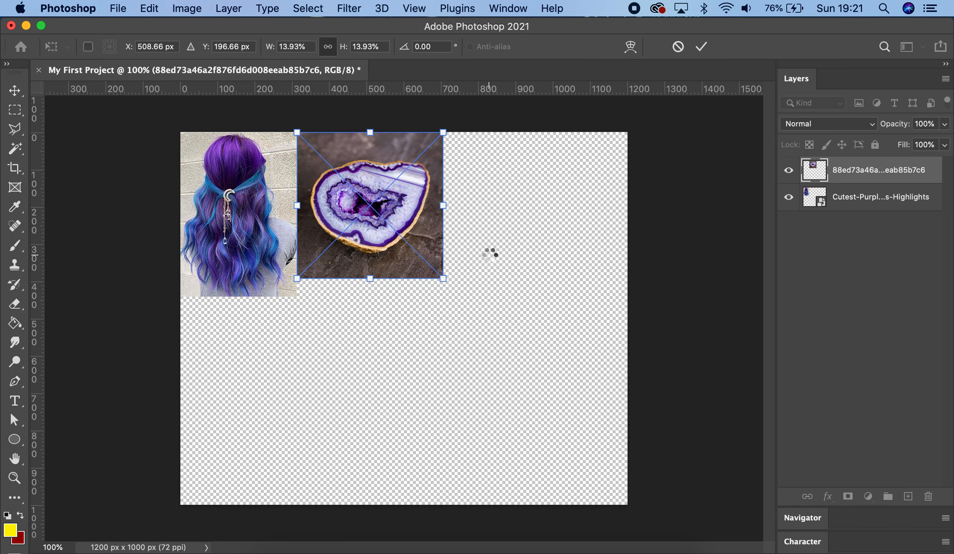
pyautogui.press('Return')
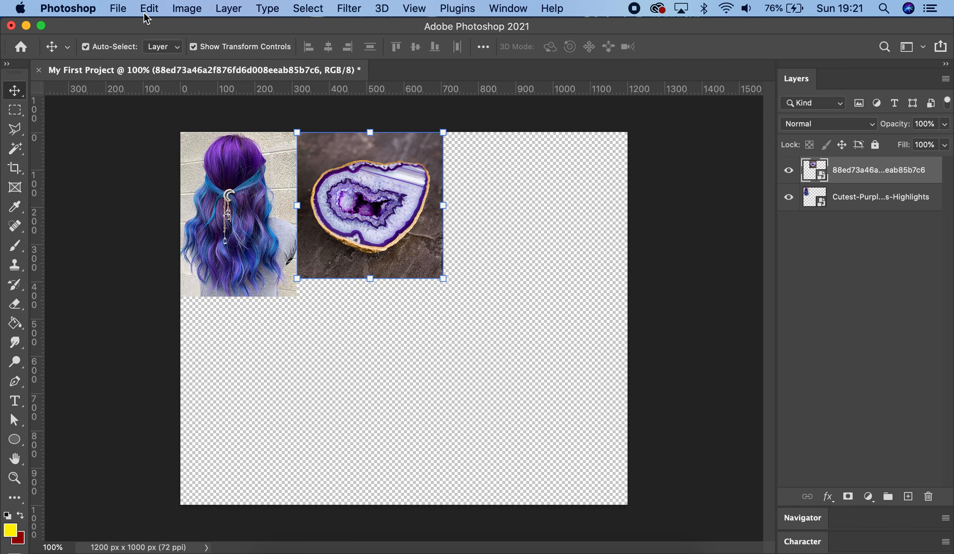
# - Place the purple candies photo, the 3bc909b6df JPG from the 01_Examples folder, as an embedded image
pyautogui.click(122, 9)
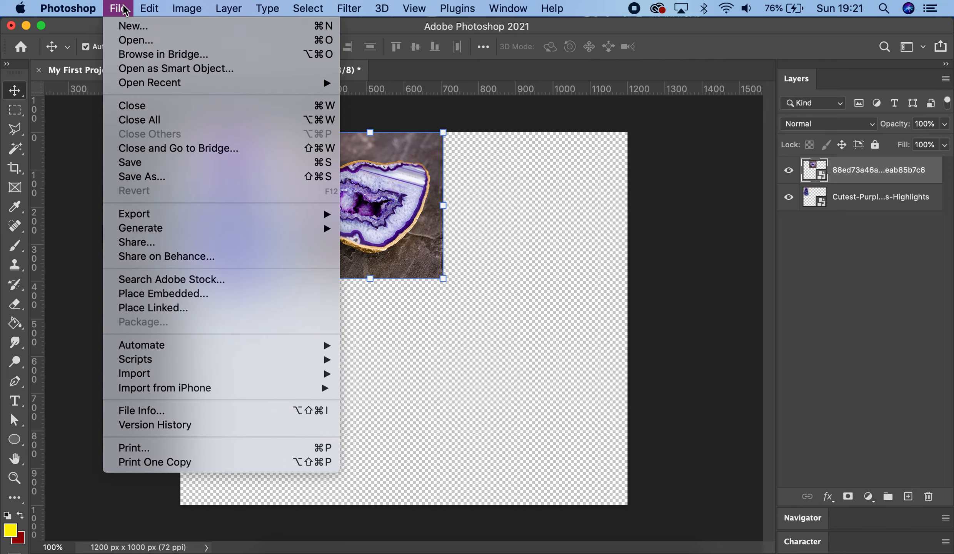
pyautogui.click(163, 294)
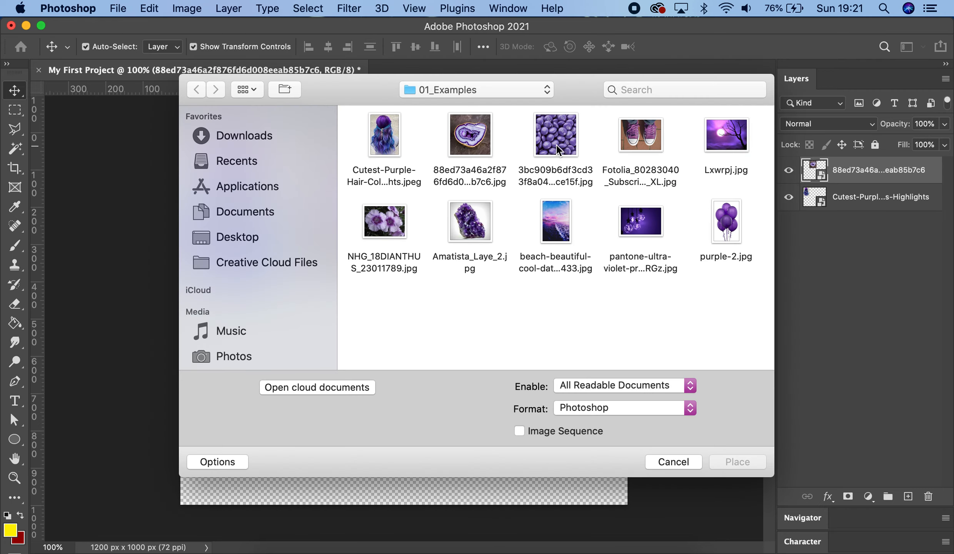
pyautogui.click(561, 142)
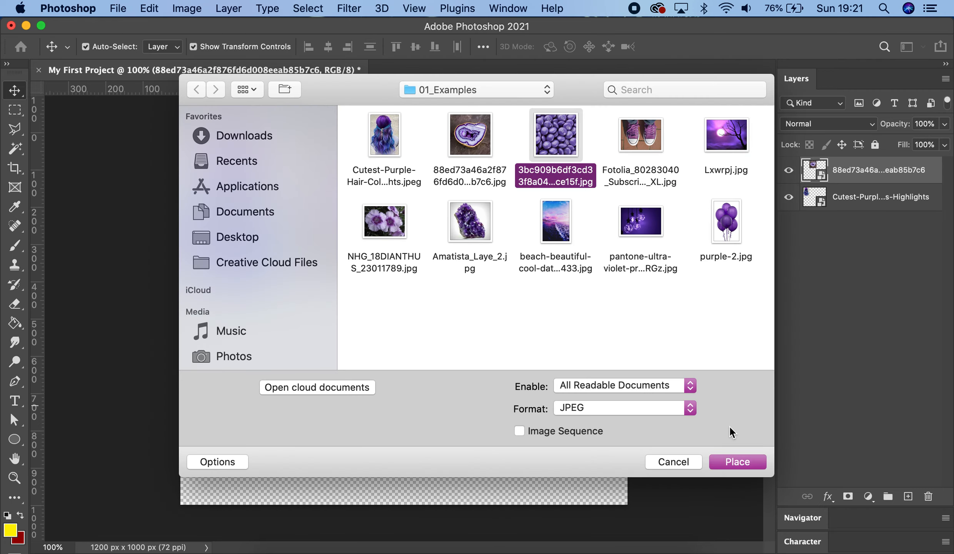
pyautogui.click(738, 462)
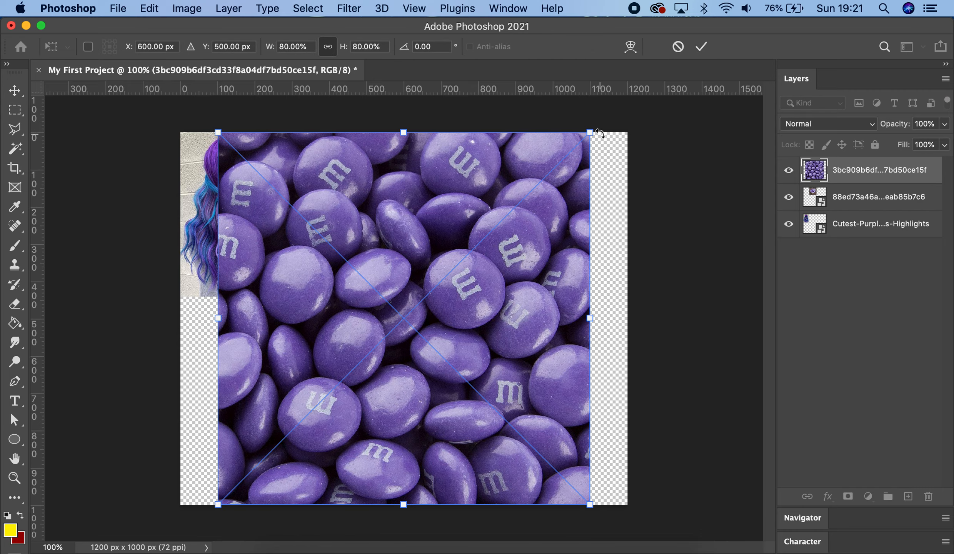
# - Scale the candies photo to about 32% and position it at about X 800 px, Y 663 px
pyautogui.moveTo(592, 131); pyautogui.dragTo(366, 358)
pyautogui.moveTo(338, 434); pyautogui.dragTo(526, 387)
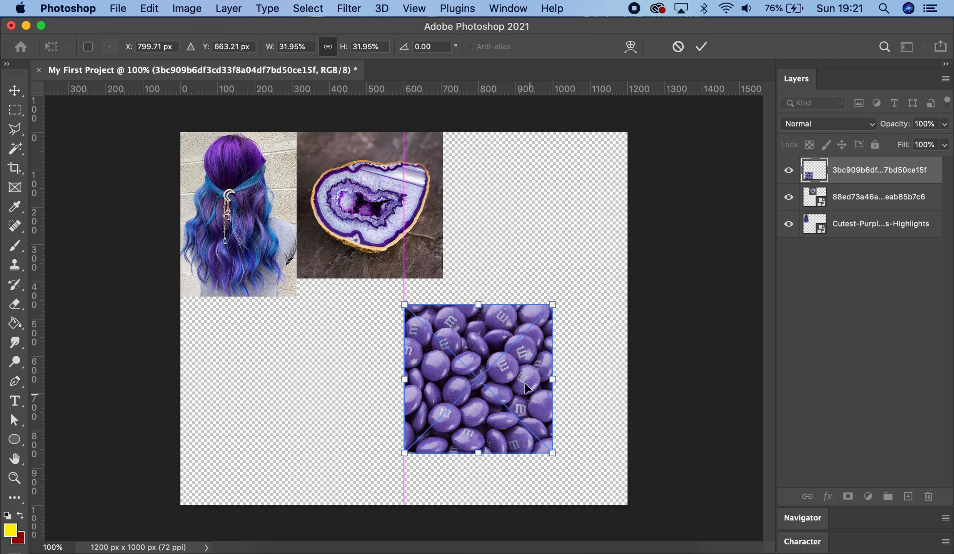
pyautogui.click(704, 47)
# - Spread the photos apart on the canvas: hair at the lower left, candies at the lower middle, geode at the upper right
pyautogui.moveTo(426, 187); pyautogui.dragTo(475, 196)
pyautogui.click(224, 200)
pyautogui.moveTo(224, 200); pyautogui.dragTo(243, 298)
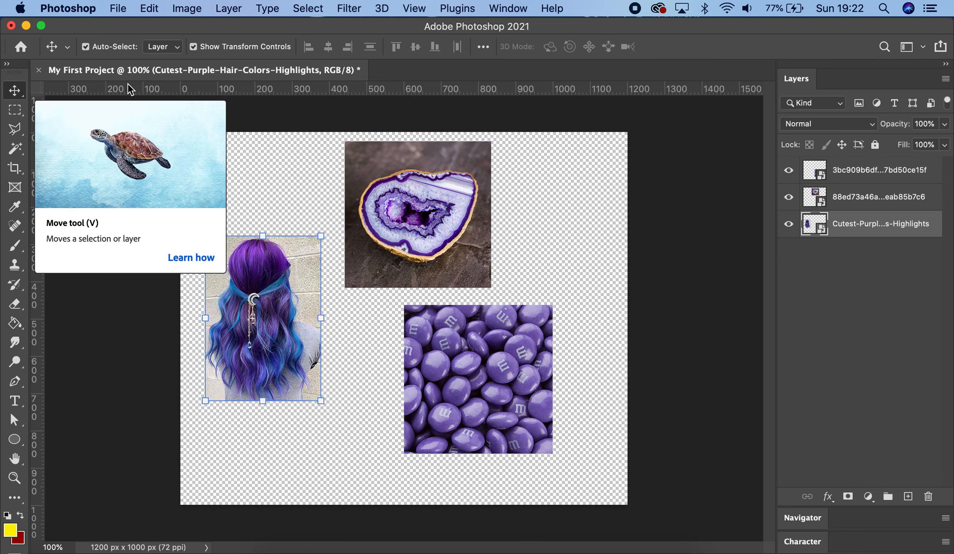
pyautogui.moveTo(280, 290); pyautogui.dragTo(291, 317)
pyautogui.moveTo(448, 352); pyautogui.dragTo(389, 373)
pyautogui.moveTo(438, 217); pyautogui.dragTo(509, 233)
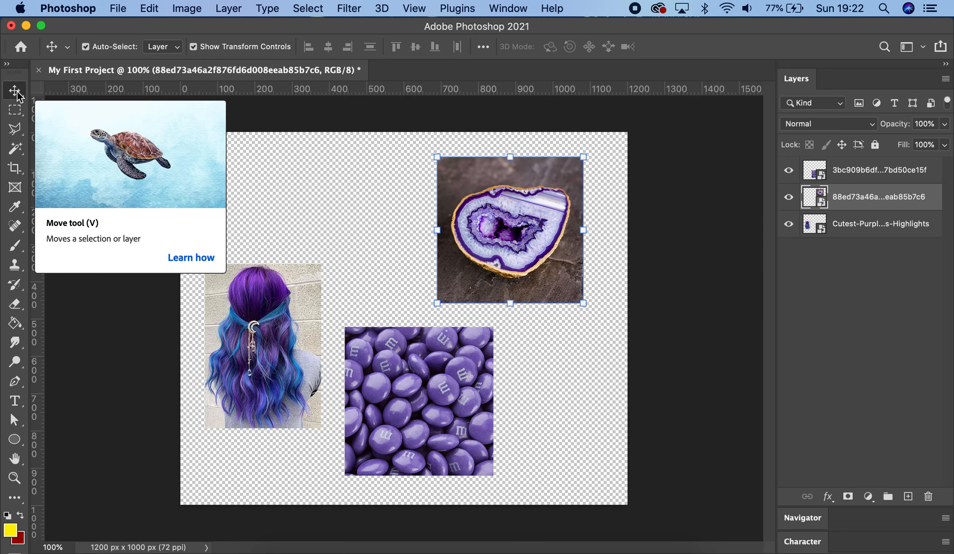
# - Disable the Move tool's Auto-Select and Show Transform Controls options and try to pick the geode photo on the canvas
pyautogui.click(372, 185)
pyautogui.click(523, 221)
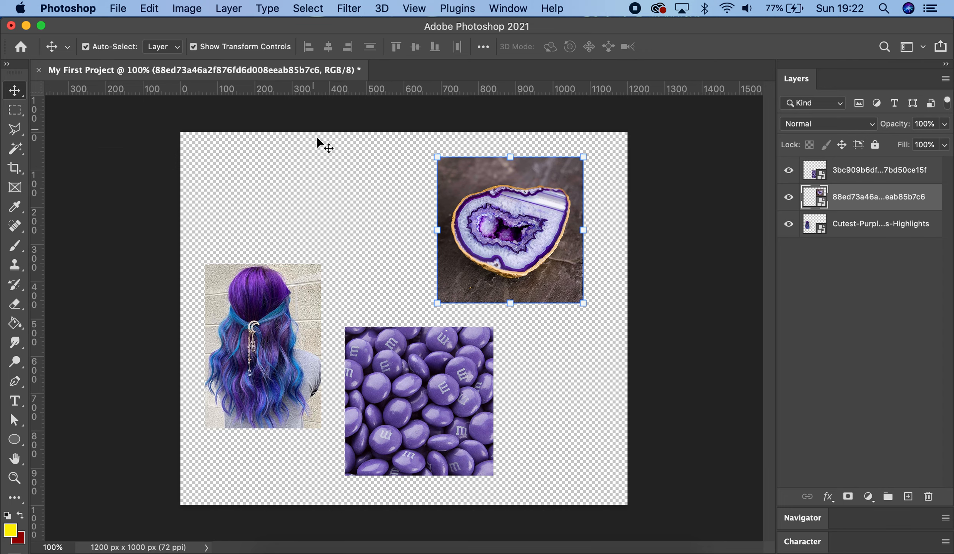
pyautogui.click(321, 147)
pyautogui.click(193, 46)
pyautogui.click(85, 46)
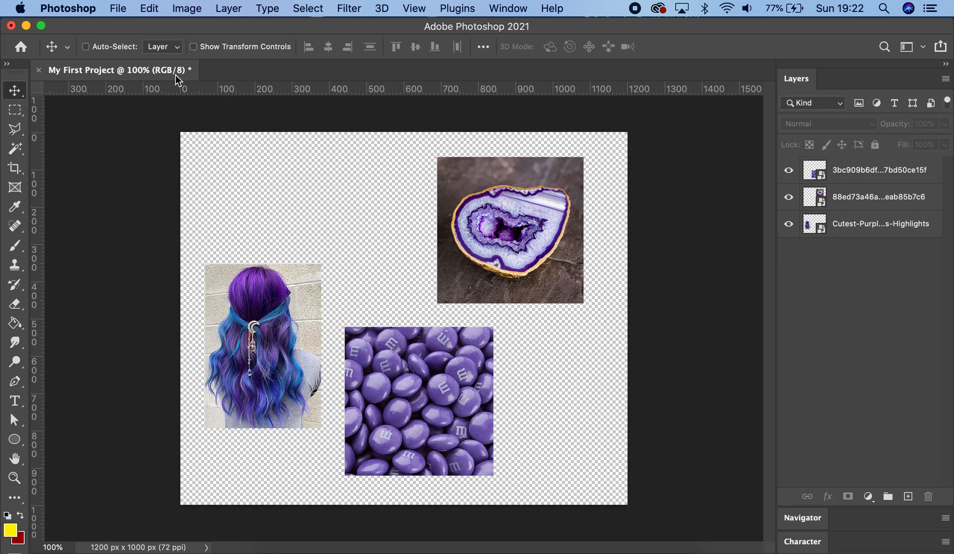
pyautogui.click(493, 222)
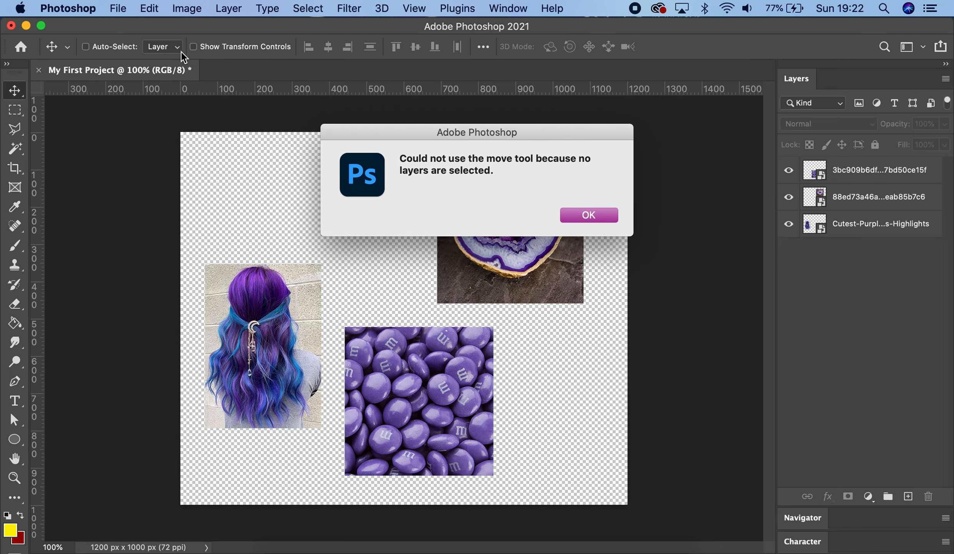
pyautogui.moveTo(532, 135); pyautogui.dragTo(432, 176)
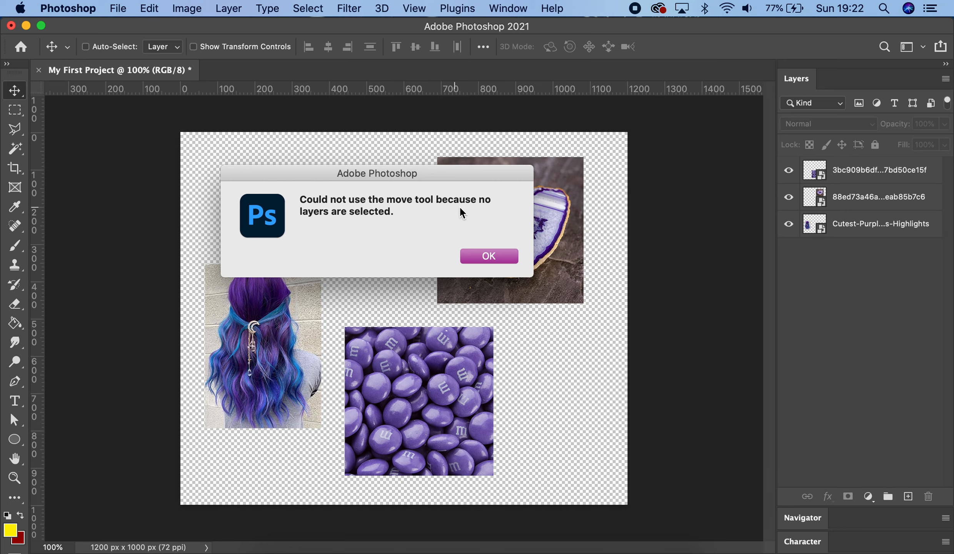
pyautogui.click(477, 257)
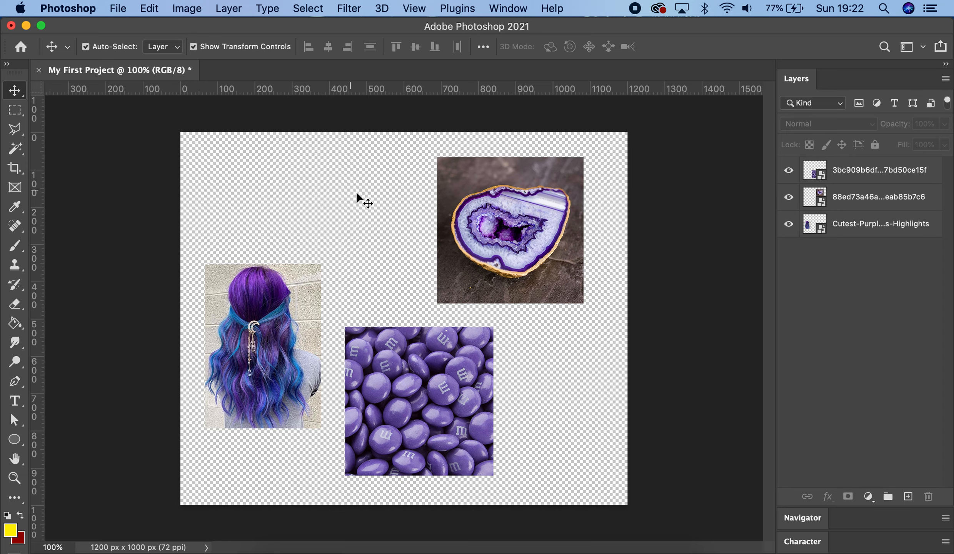
# - Enlarge the geode photo to about 24.6%, rotate it about 20° and move it to overlap the hair and candies photos
pyautogui.click(515, 252)
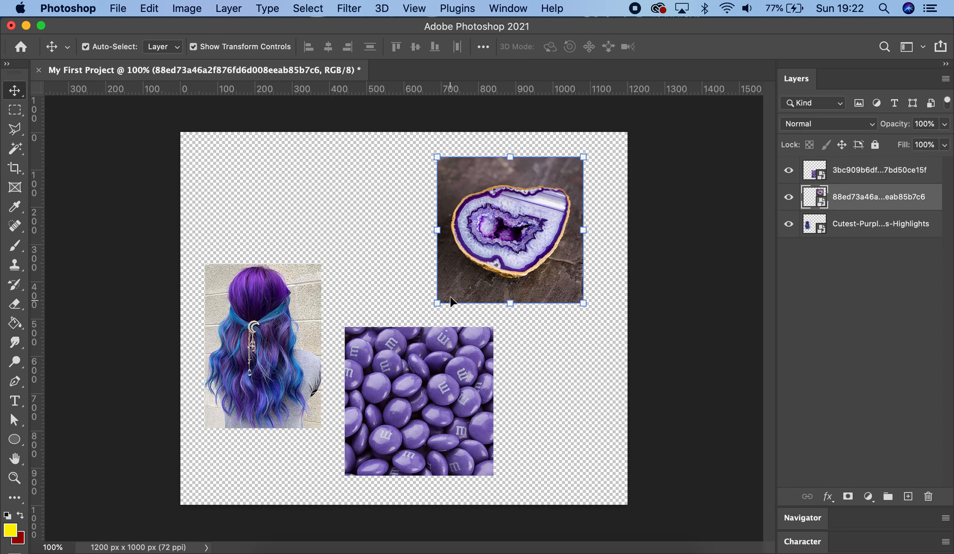
pyautogui.moveTo(437, 303); pyautogui.dragTo(304, 406)
pyautogui.moveTo(595, 433); pyautogui.dragTo(527, 449)
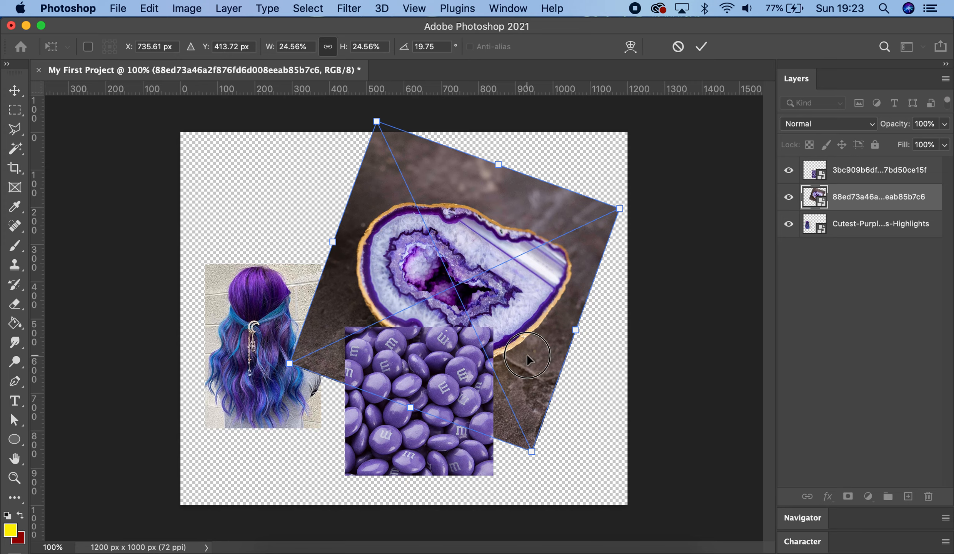
pyautogui.moveTo(529, 359); pyautogui.dragTo(509, 397)
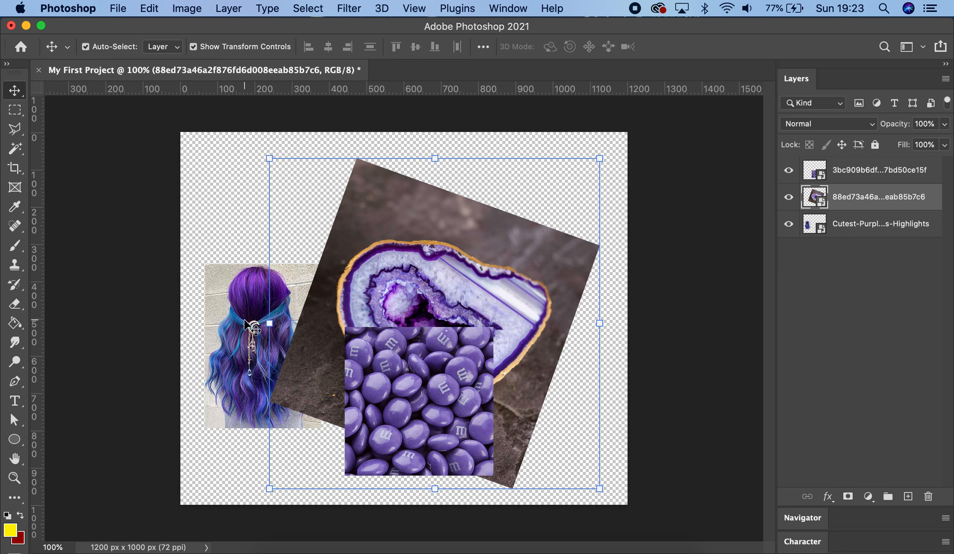
pyautogui.click(665, 277)
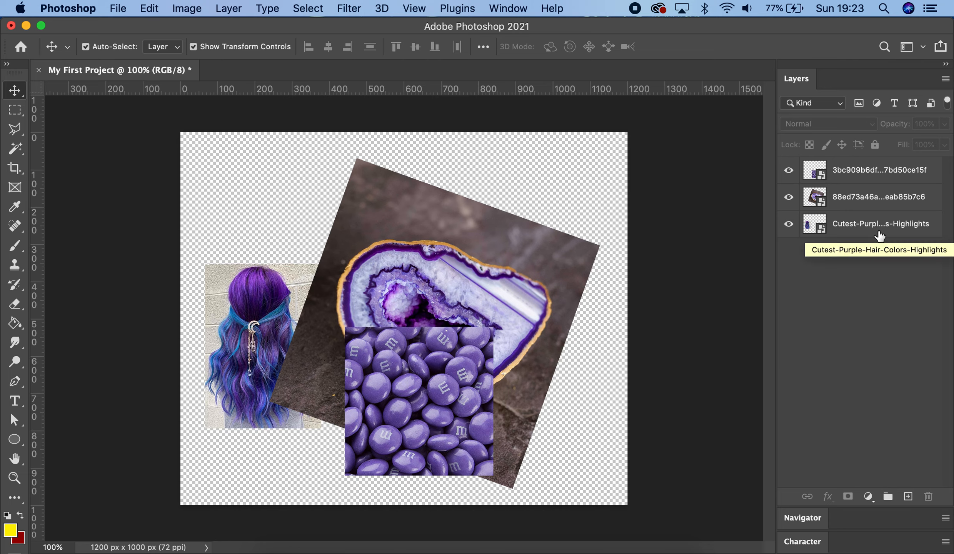
# - Move the candies photo to the canvas's lower-right area and shift the geode photo slightly up and left
pyautogui.moveTo(422, 385); pyautogui.dragTo(543, 398)
pyautogui.moveTo(477, 256); pyautogui.dragTo(471, 248)
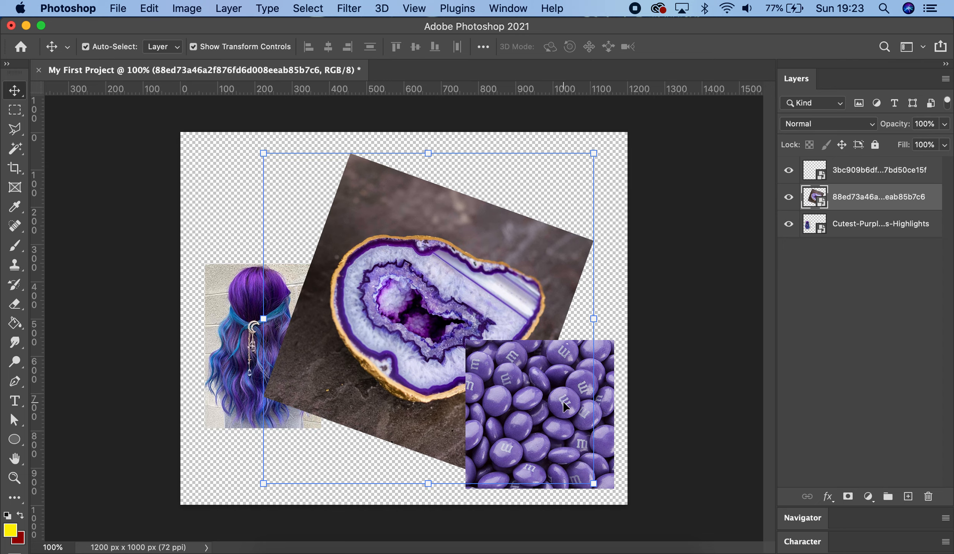
# - Reorder the candies layer below the geode layer so the geode photo overlaps it, and deselect all layers
pyautogui.click(554, 389)
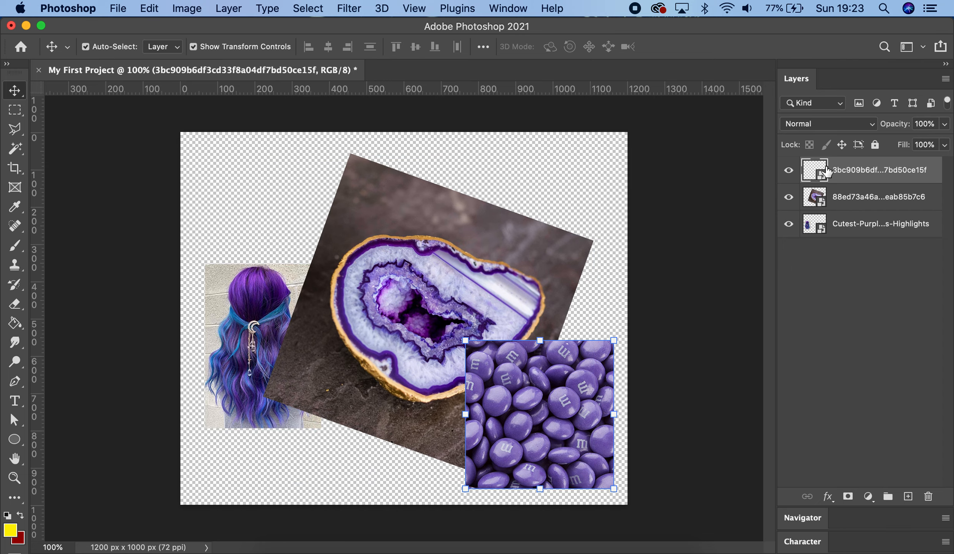
pyautogui.click(852, 170)
pyautogui.moveTo(852, 170); pyautogui.dragTo(858, 210)
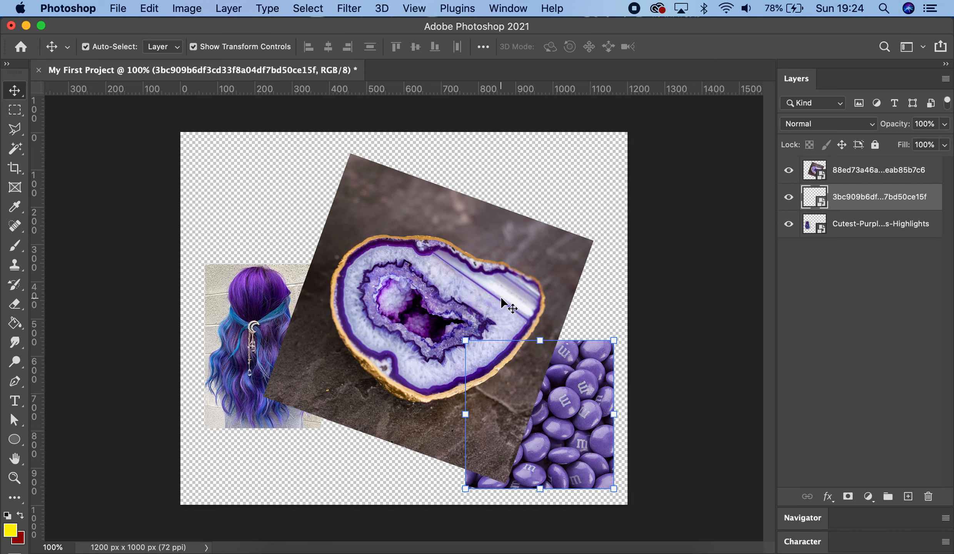
pyautogui.click(696, 201)
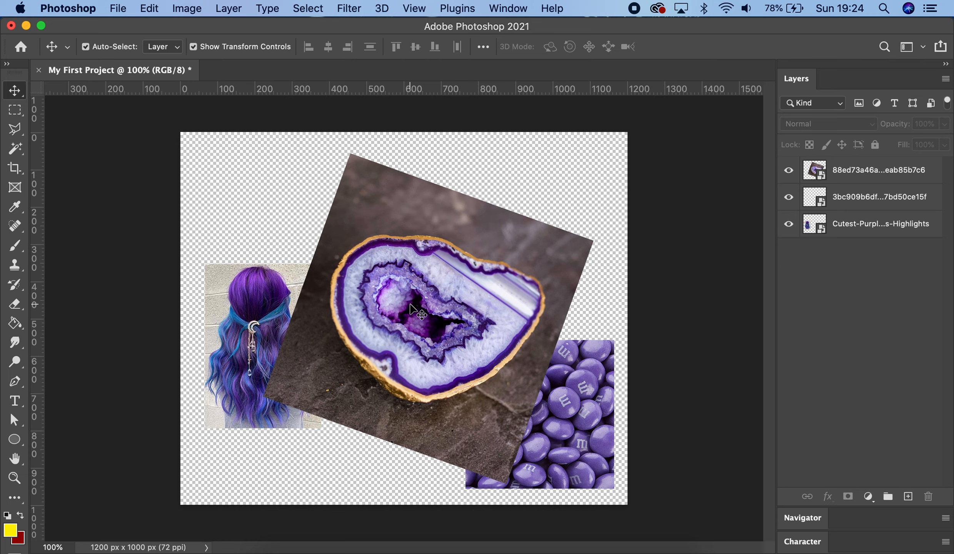
pyautogui.click(862, 176)
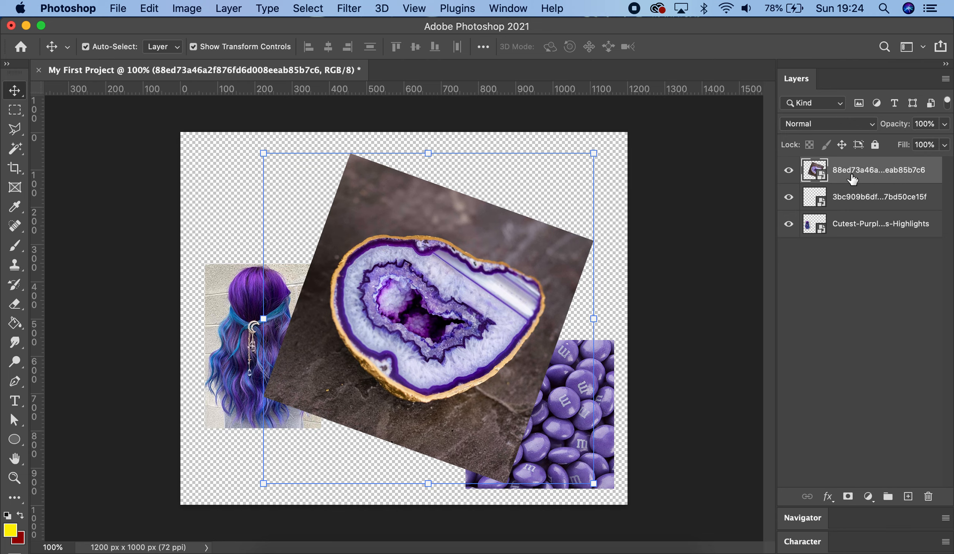
pyautogui.click(843, 324)
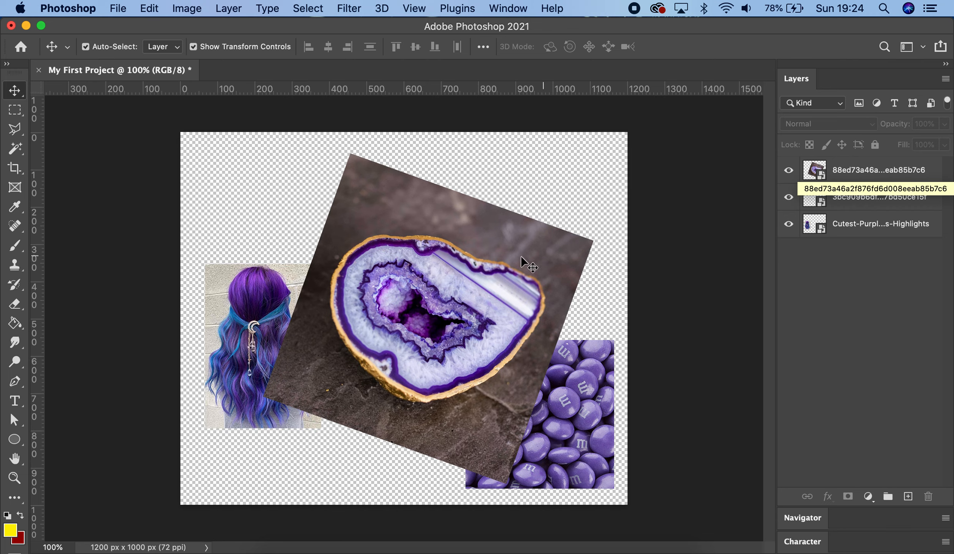
# - Select each photo layer in turn, then rename the geode photo's layer as geode
pyautogui.click(859, 175)
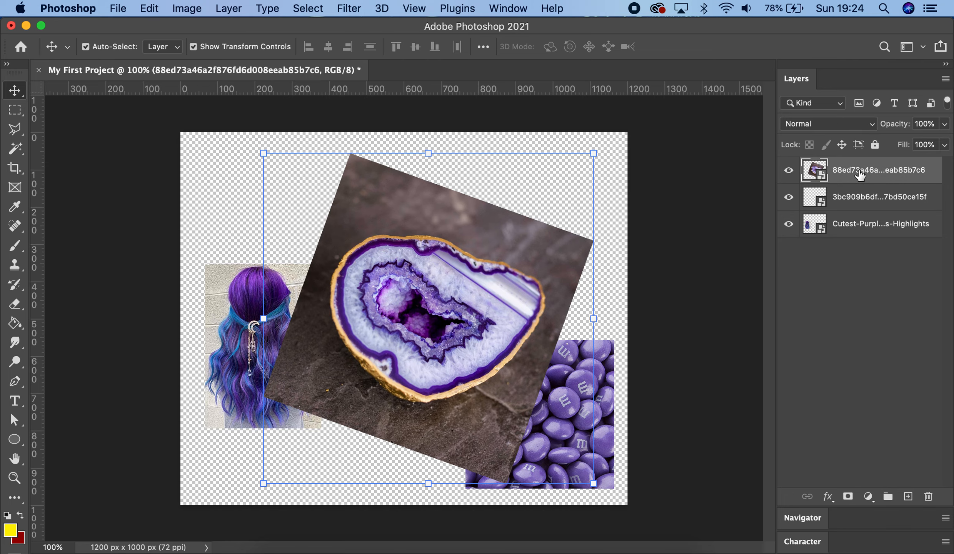
pyautogui.click(861, 201)
pyautogui.click(861, 225)
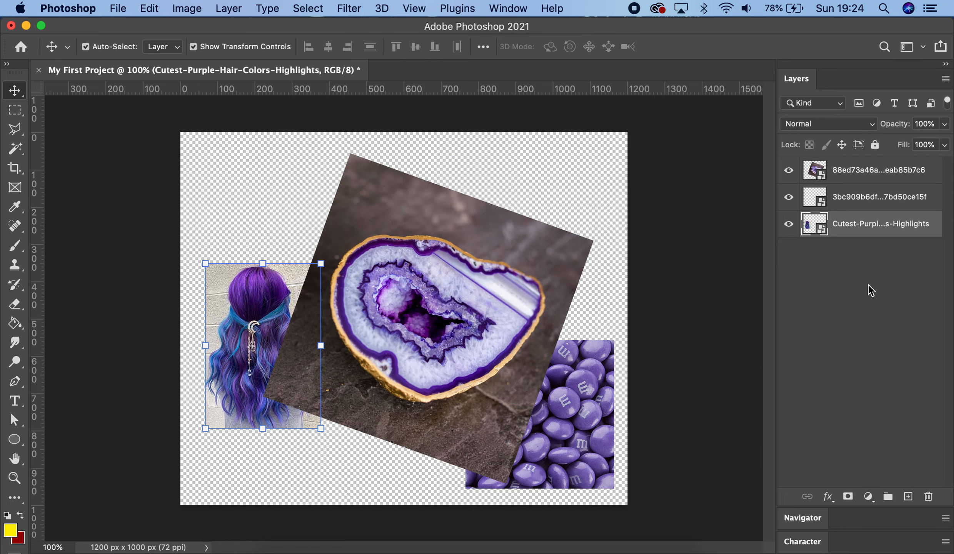
pyautogui.click(859, 174)
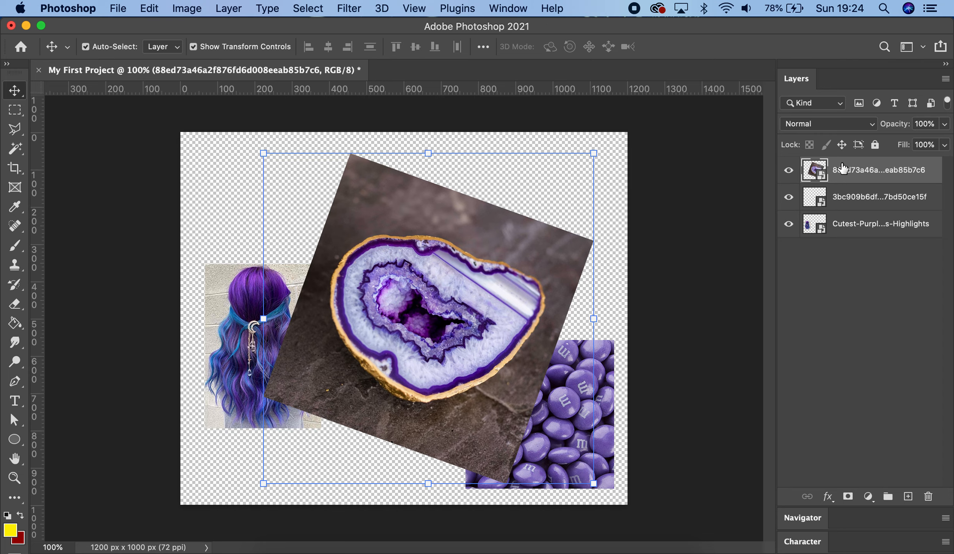
pyautogui.doubleClick(866, 172)
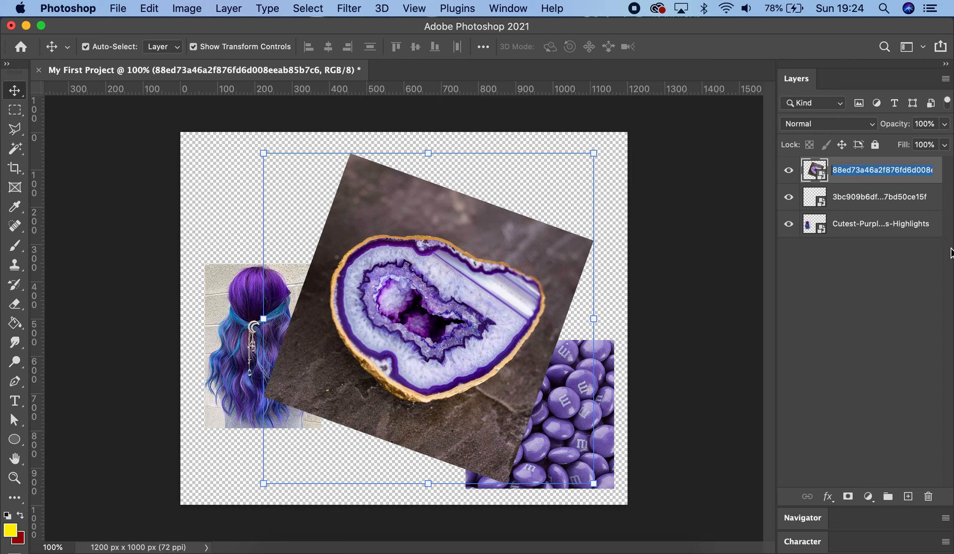
pyautogui.write('gea')
pyautogui.write('o')
pyautogui.press('BackSpace')
pyautogui.press('BackSpace')
pyautogui.write('ode')
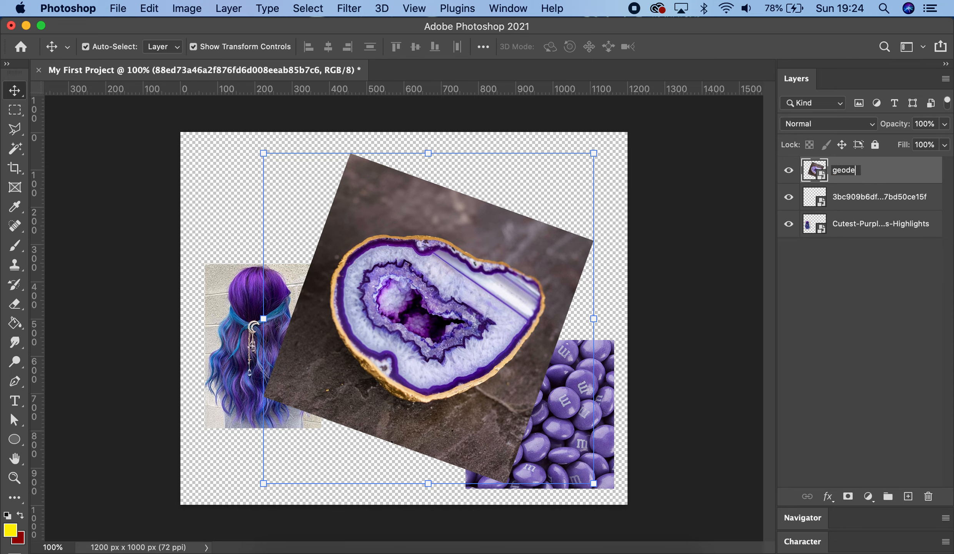
pyautogui.press('Return')
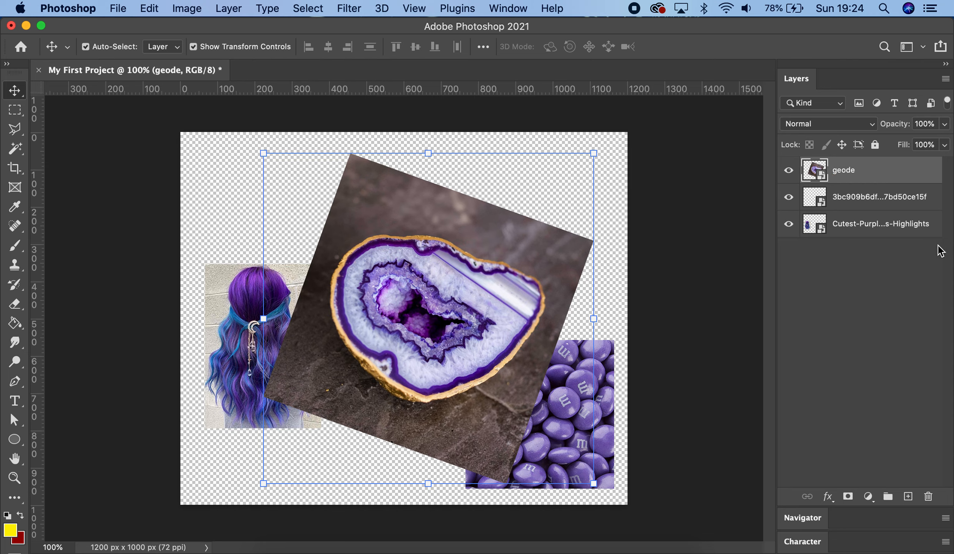
# - Rename the candies layer as mms and the purple hair layer as hair, and deselect all layers
pyautogui.doubleClick(880, 196)
pyautogui.write('mms')
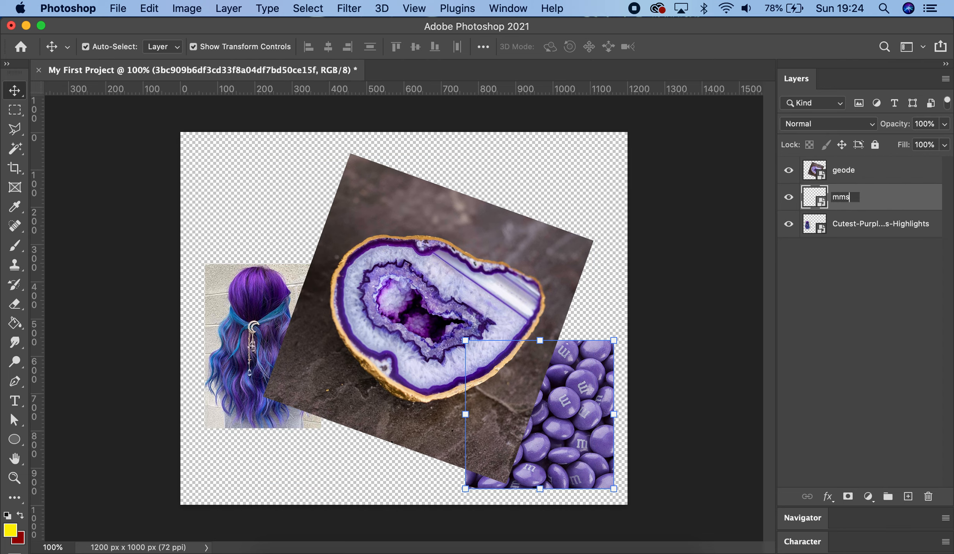
pyautogui.press('Return')
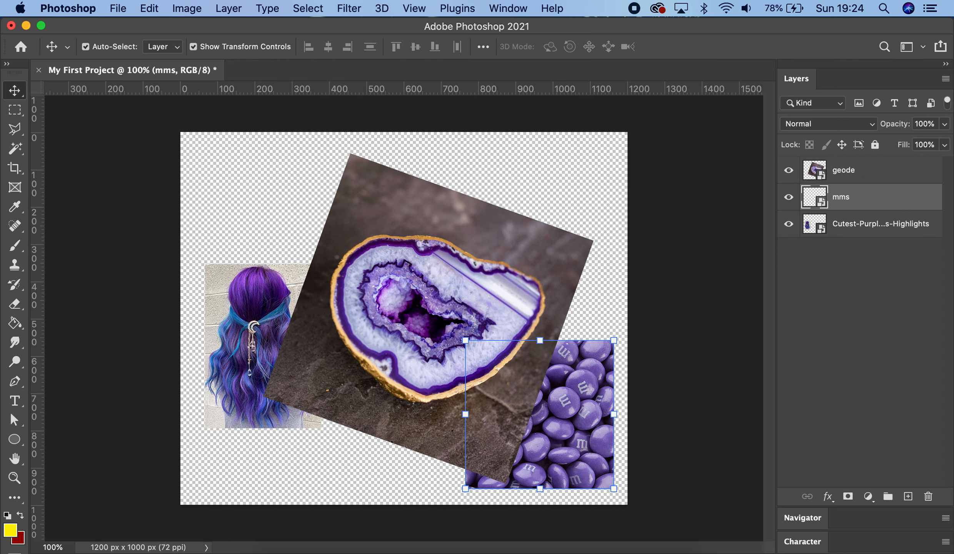
pyautogui.doubleClick(856, 225)
pyautogui.write('hair')
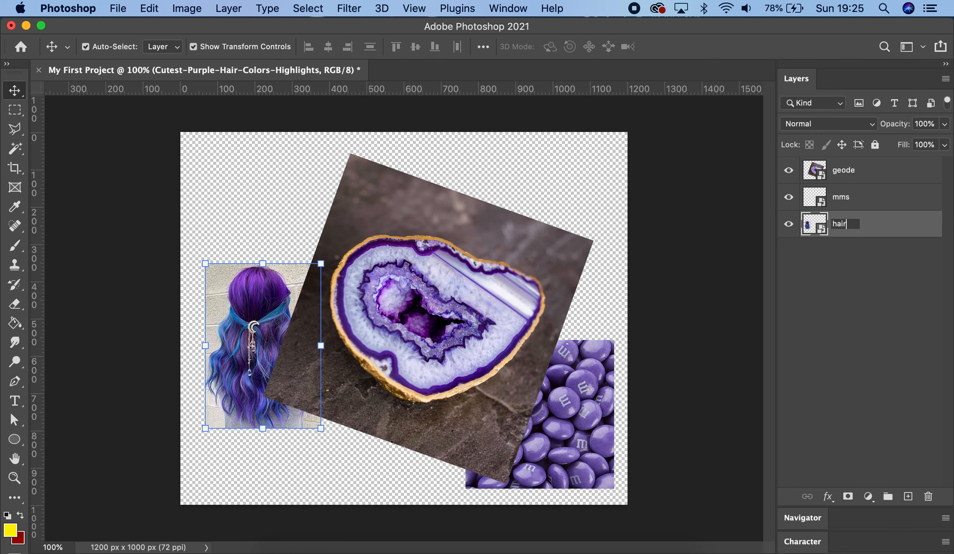
pyautogui.press('Return')
pyautogui.click(872, 293)
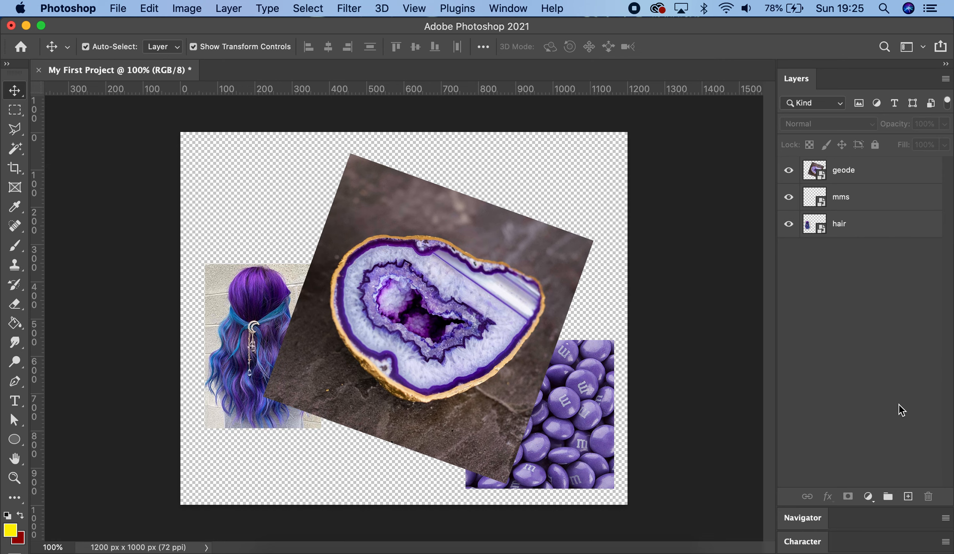
# - Add a new empty layer at the top of the layer stack and look over the layer creation commands
pyautogui.click(909, 497)
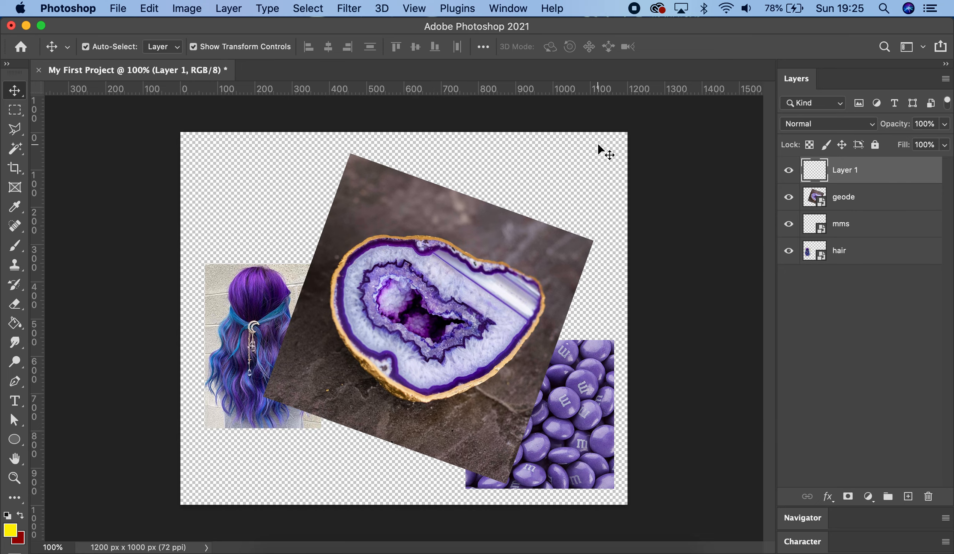
pyautogui.click(229, 8)
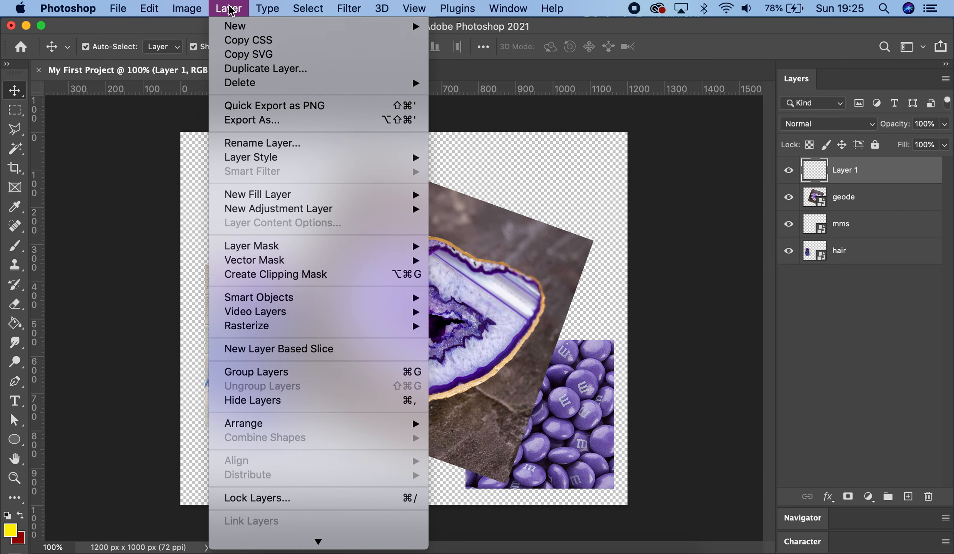
pyautogui.moveTo(235, 26)
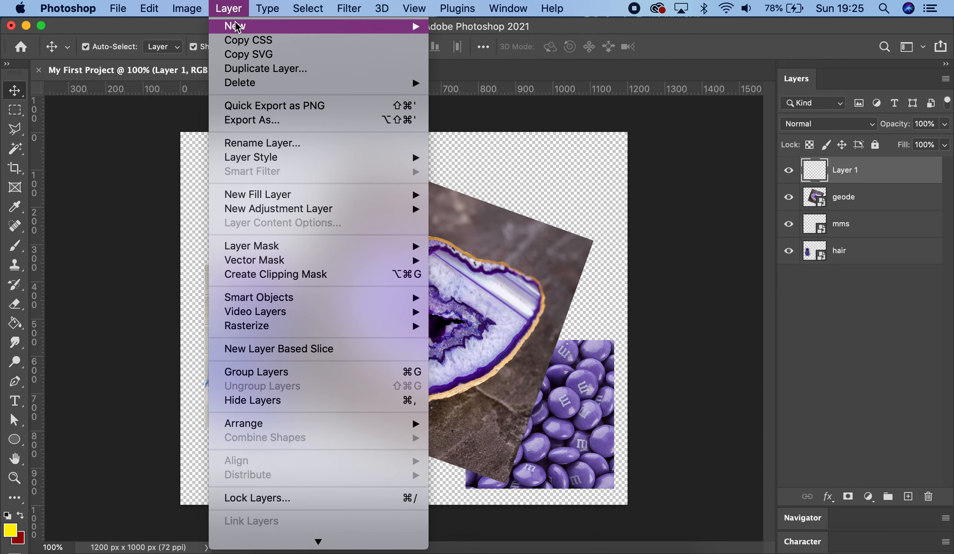
pyautogui.moveTo(379, 20)
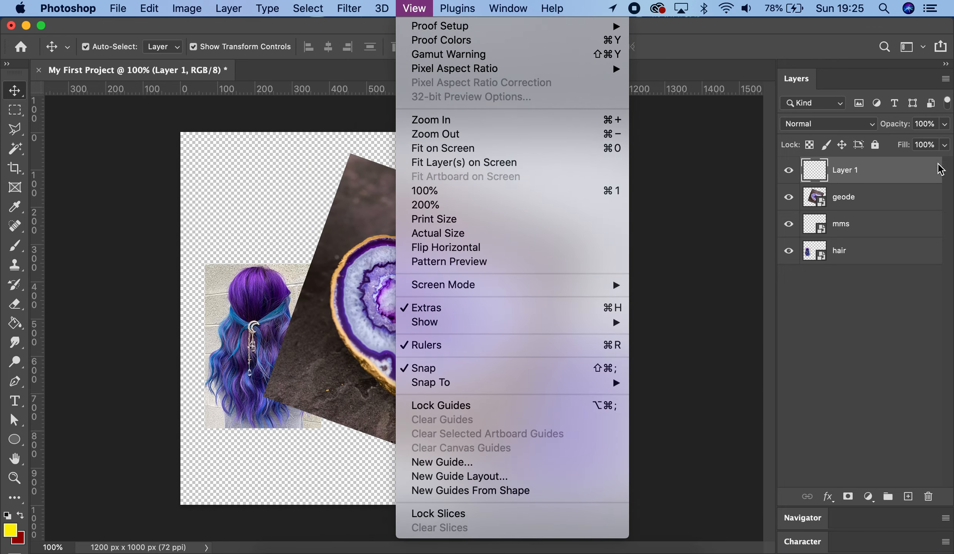
pyautogui.click(900, 319)
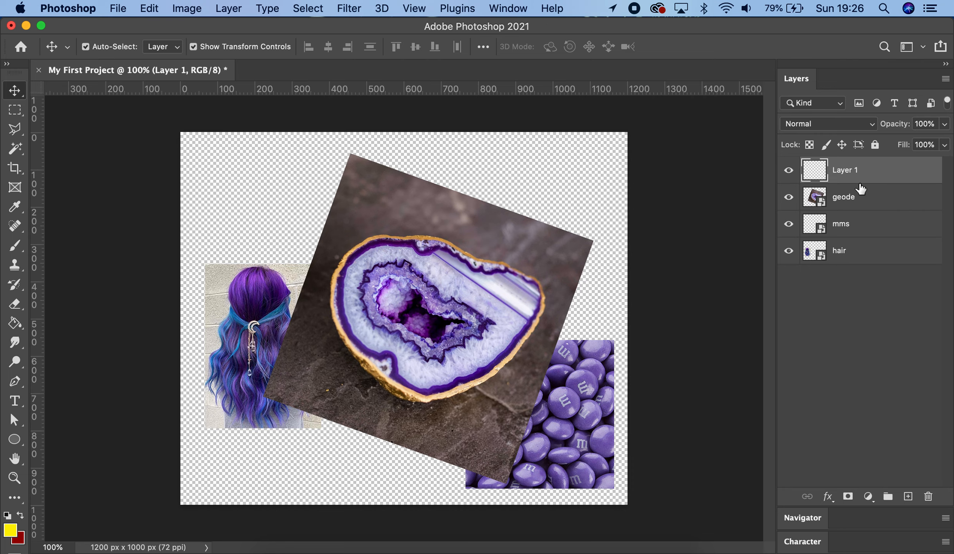
# - Delete the empty Layer 1, trying out undo and declining the confirmation along the way, and deselect all layers
pyautogui.moveTo(852, 181); pyautogui.dragTo(933, 498)
pyautogui.press('super+z')
pyautogui.moveTo(821, 171); pyautogui.dragTo(927, 500)
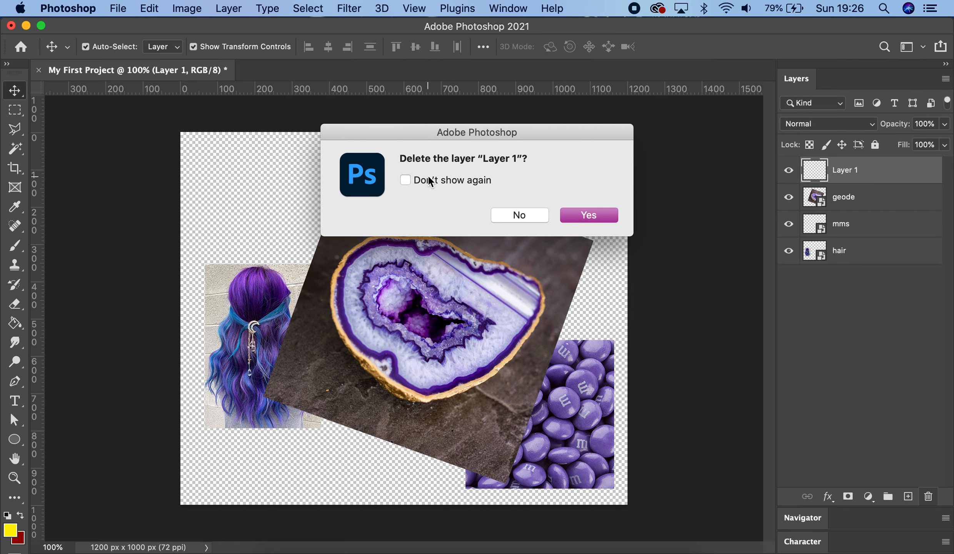
pyautogui.click(530, 216)
pyautogui.moveTo(801, 177); pyautogui.dragTo(929, 498)
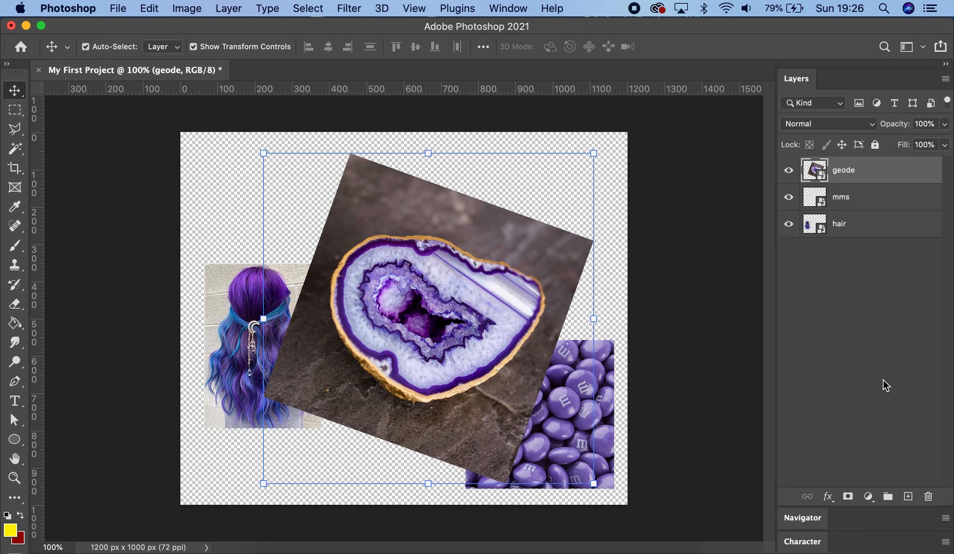
pyautogui.click(882, 366)
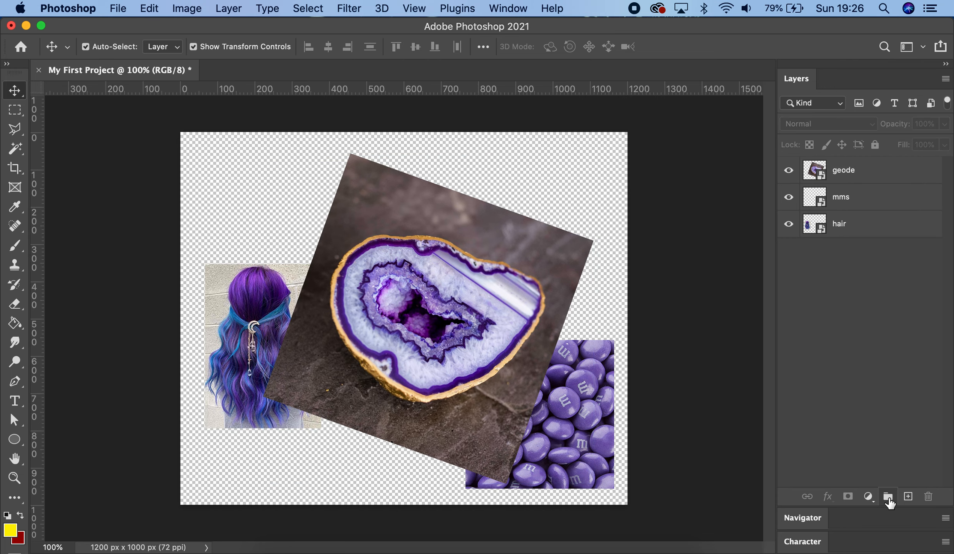
# - Select the geode, mms and hair layers together and put them in a new group
pyautogui.click(868, 173)
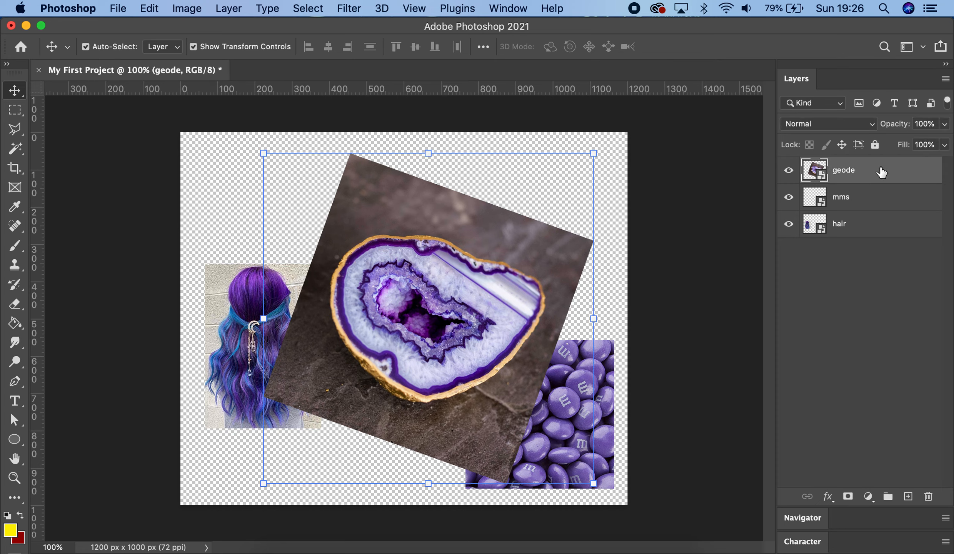
pyautogui.keyDown('shift'); pyautogui.click(878, 227); pyautogui.keyUp('shift')
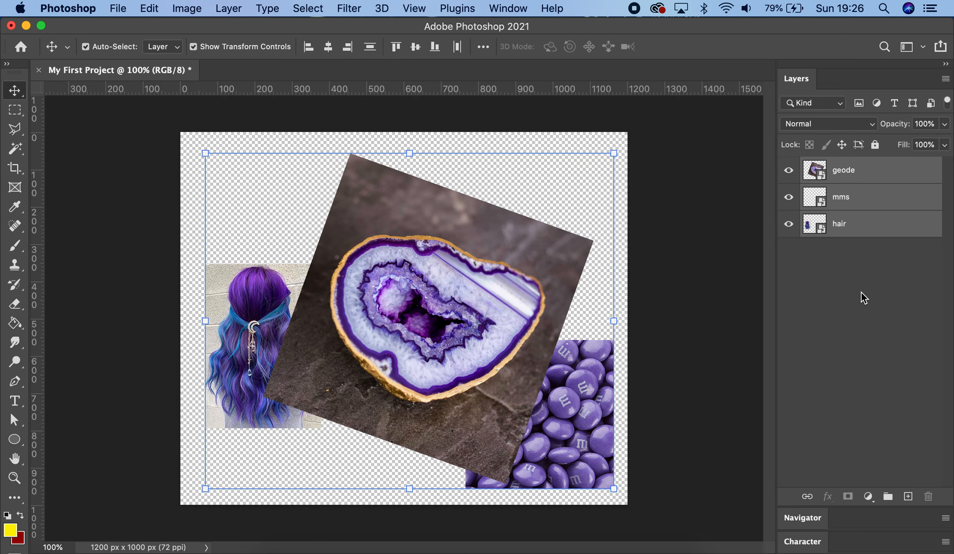
pyautogui.click(883, 171)
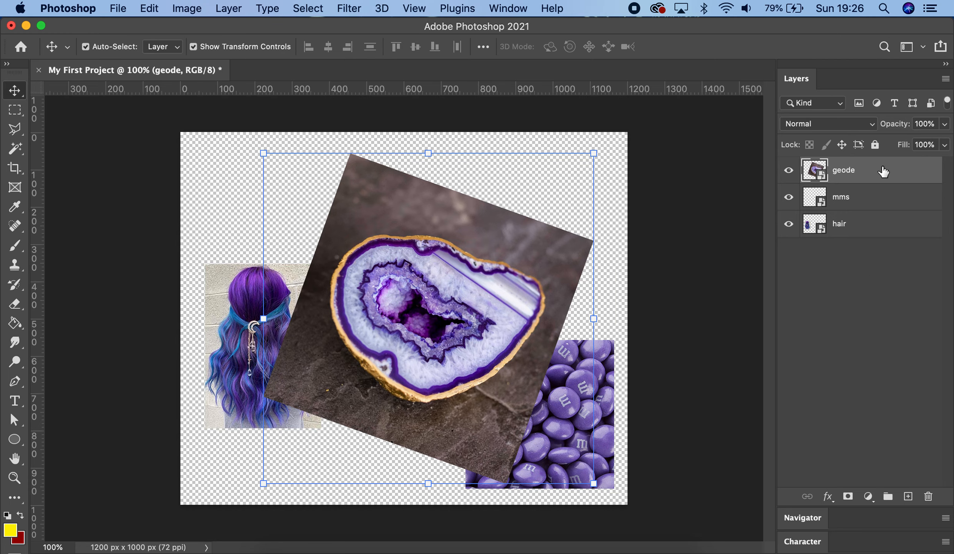
pyautogui.keyDown('super'); pyautogui.click(882, 195); pyautogui.keyUp('super')
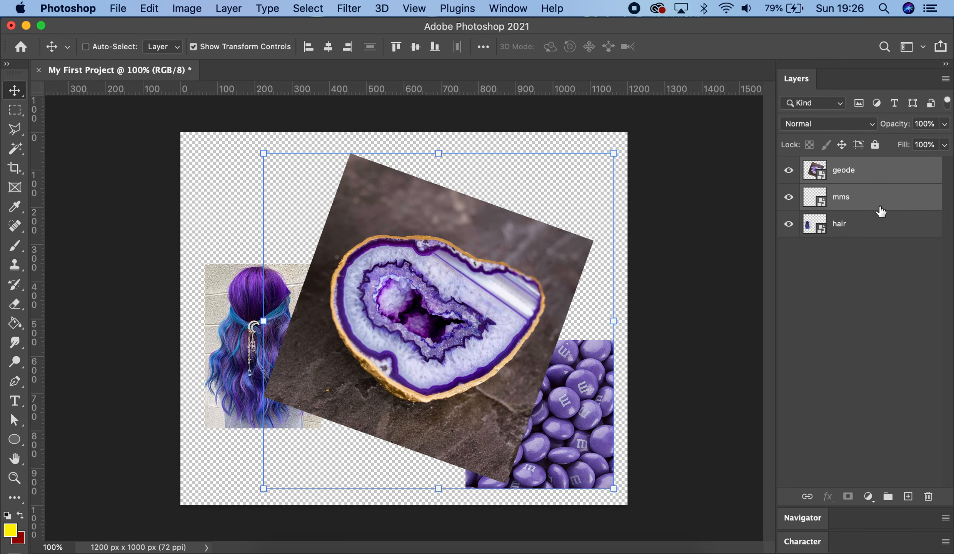
pyautogui.keyDown('super'); pyautogui.click(879, 227); pyautogui.keyUp('super')
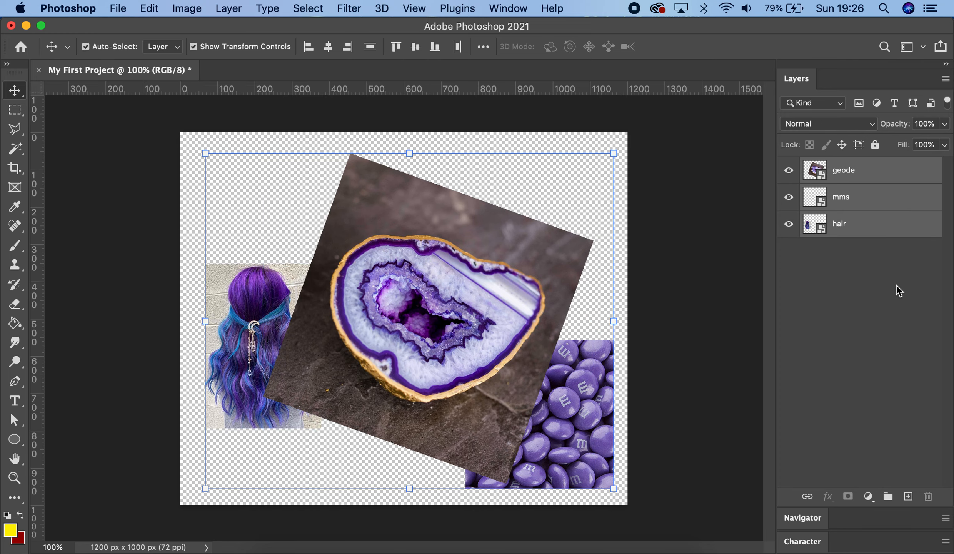
pyautogui.click(889, 498)
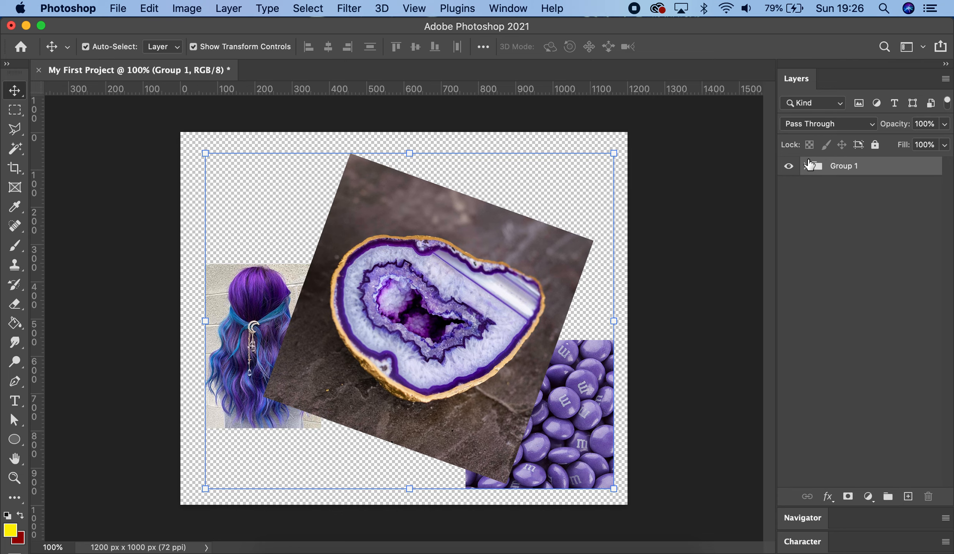
# - Rename the new layer group as purple things and deselect it
pyautogui.doubleClick(841, 168)
pyautogui.write('purple ti')
pyautogui.press('BackSpace')
pyautogui.write('hings')
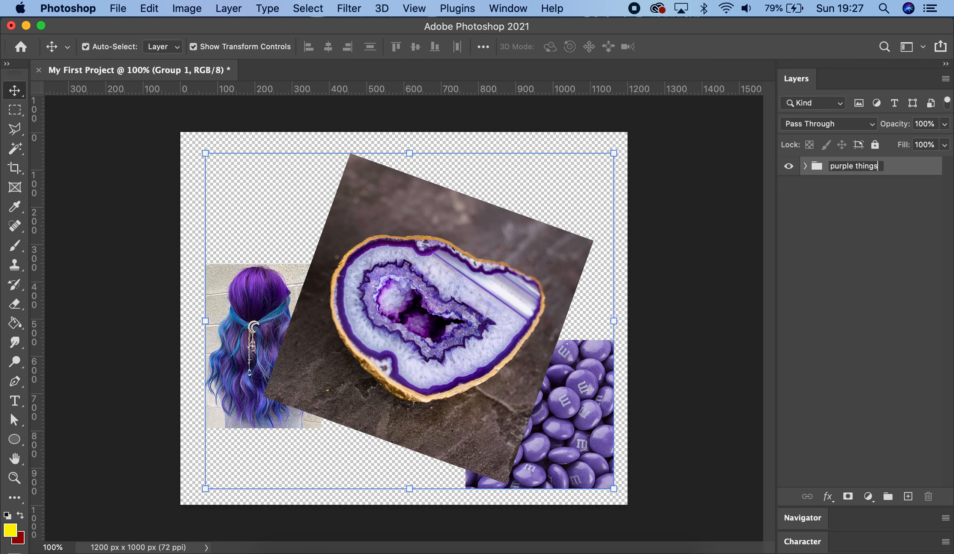
pyautogui.press('Return')
pyautogui.click(826, 219)
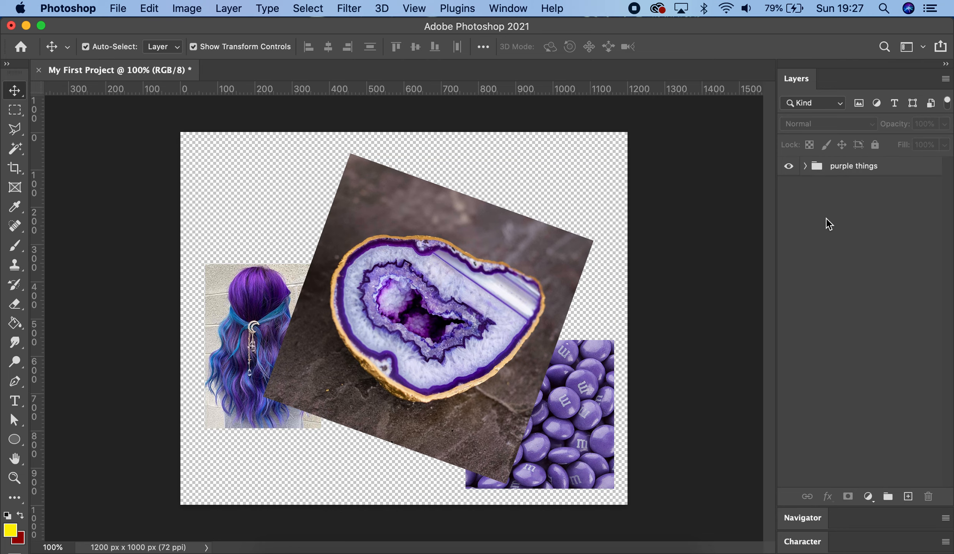
# - Expand the purple things group to show its layers, and undo the group's renaming and the grouping
pyautogui.click(806, 167)
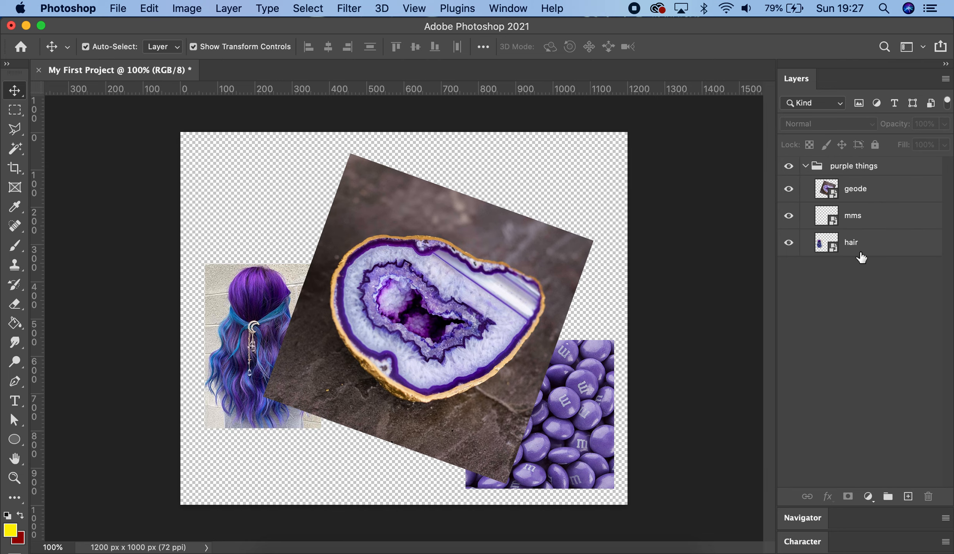
pyautogui.press('super+z')
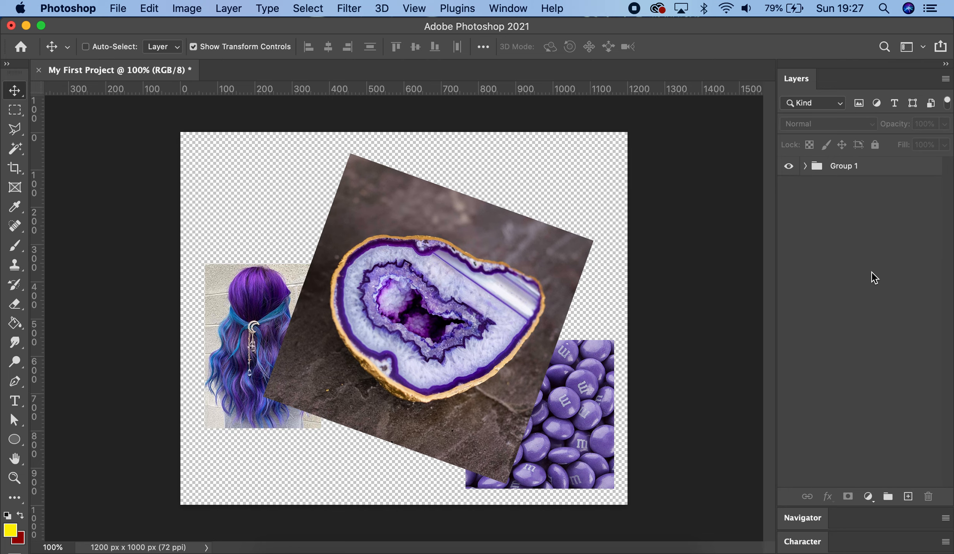
pyautogui.press('super+z')
pyautogui.click(869, 309)
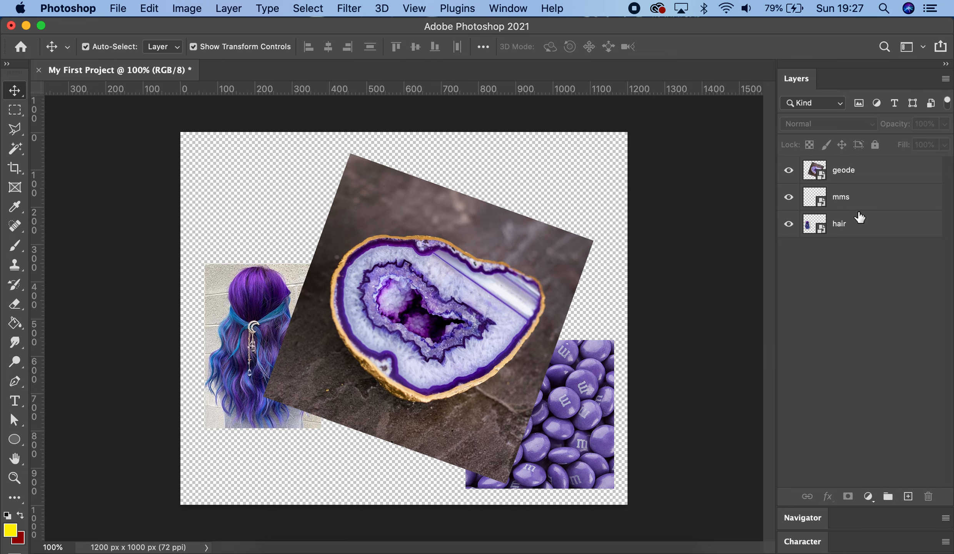
# - Move the geode photo slightly left while the mms and hair layers are hidden, and show both layers again
pyautogui.click(789, 197)
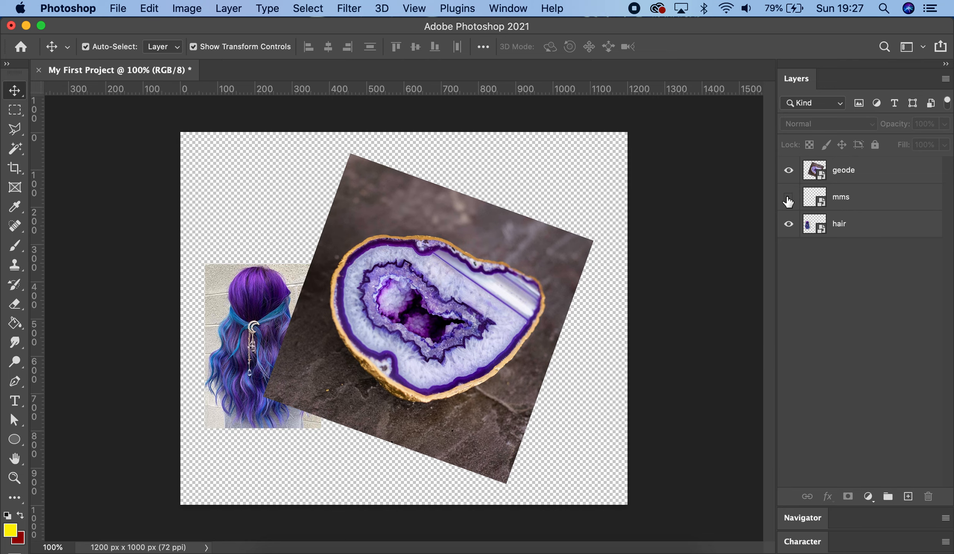
pyautogui.click(789, 225)
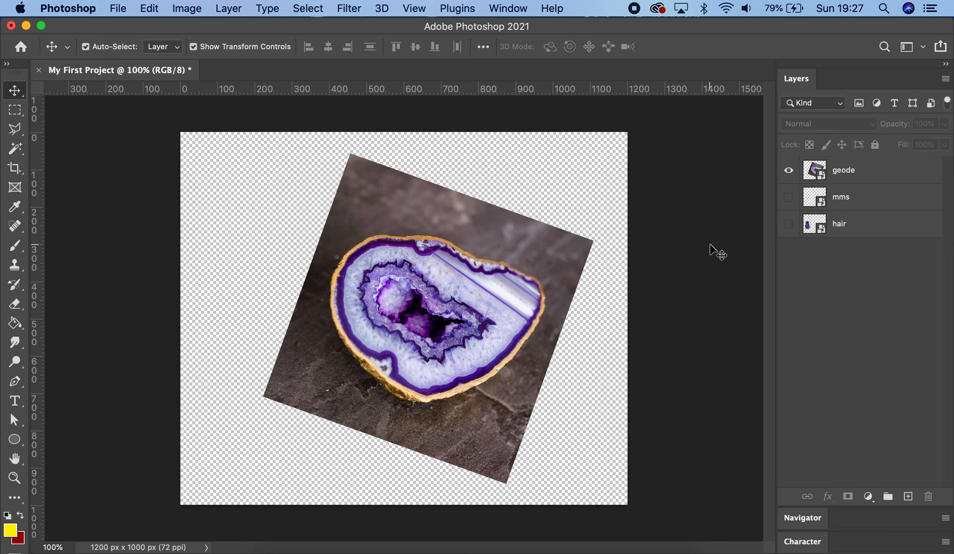
pyautogui.moveTo(466, 315); pyautogui.dragTo(429, 315)
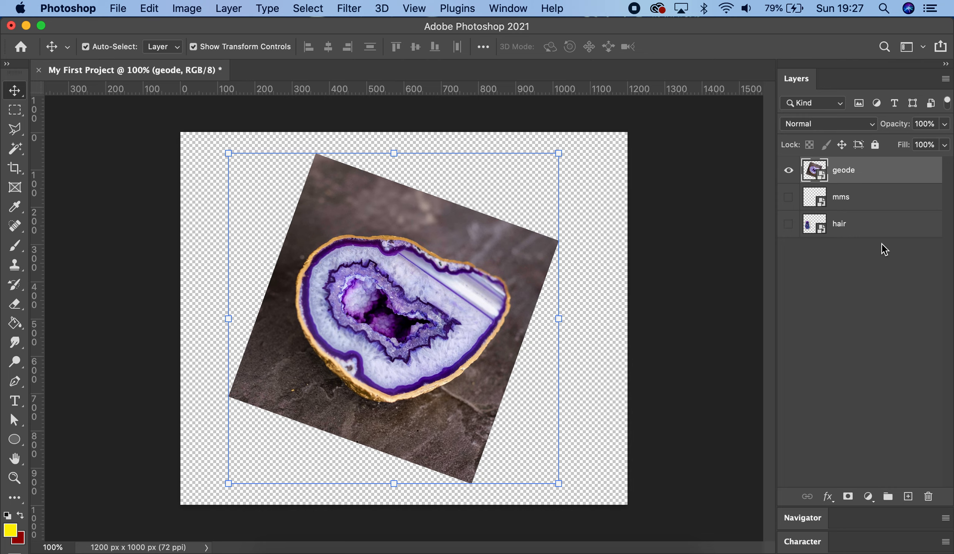
pyautogui.click(794, 201)
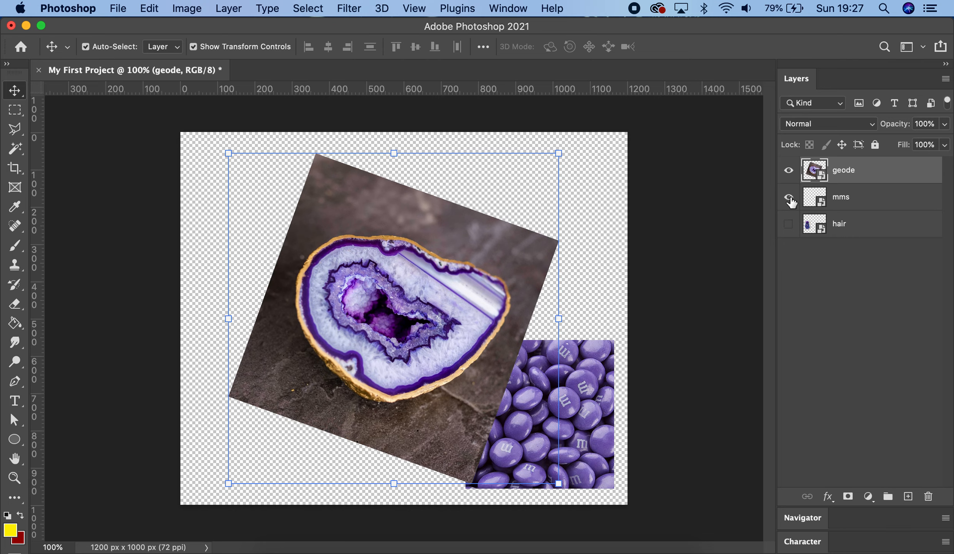
pyautogui.click(790, 225)
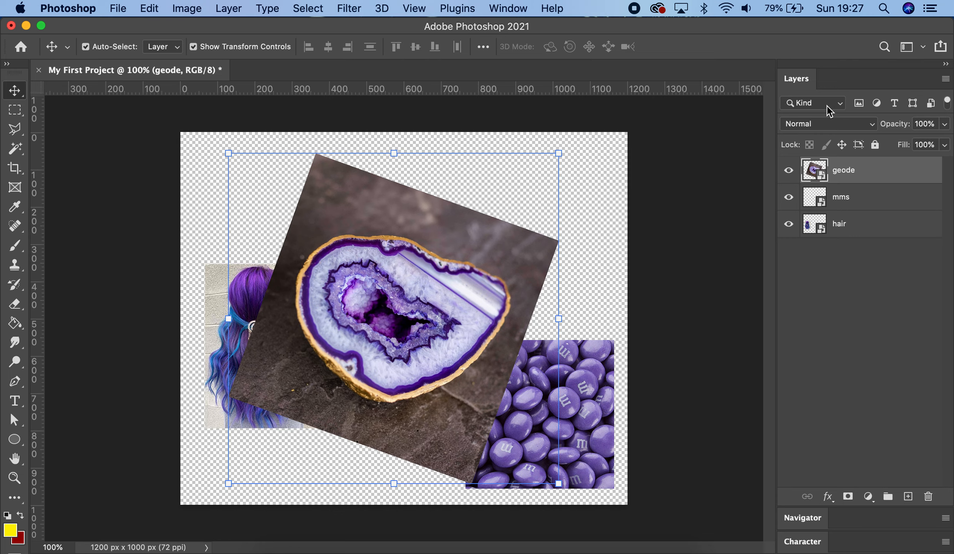
# - Lower the geode layer's opacity to 64% and restore it to 100%
pyautogui.click(945, 124)
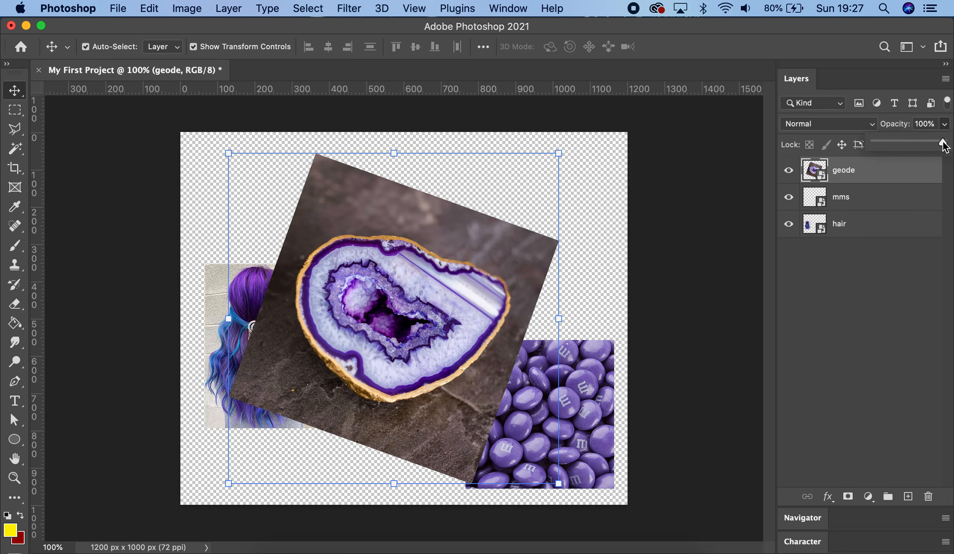
pyautogui.moveTo(944, 142); pyautogui.dragTo(920, 145)
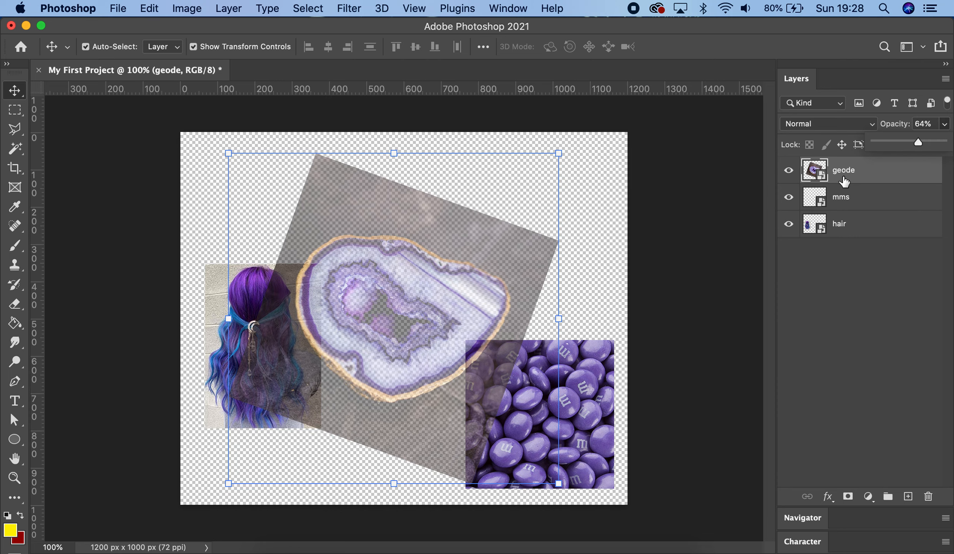
pyautogui.moveTo(920, 143); pyautogui.dragTo(950, 141)
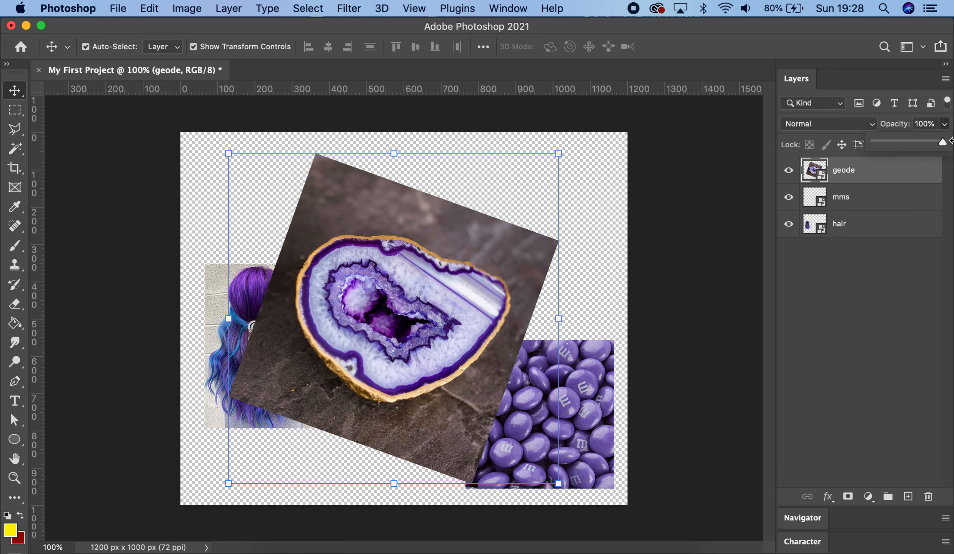
# - Rotate the geode photo counterclockwise to an angle of about 12.9° with Free Transform
pyautogui.press('super+t')
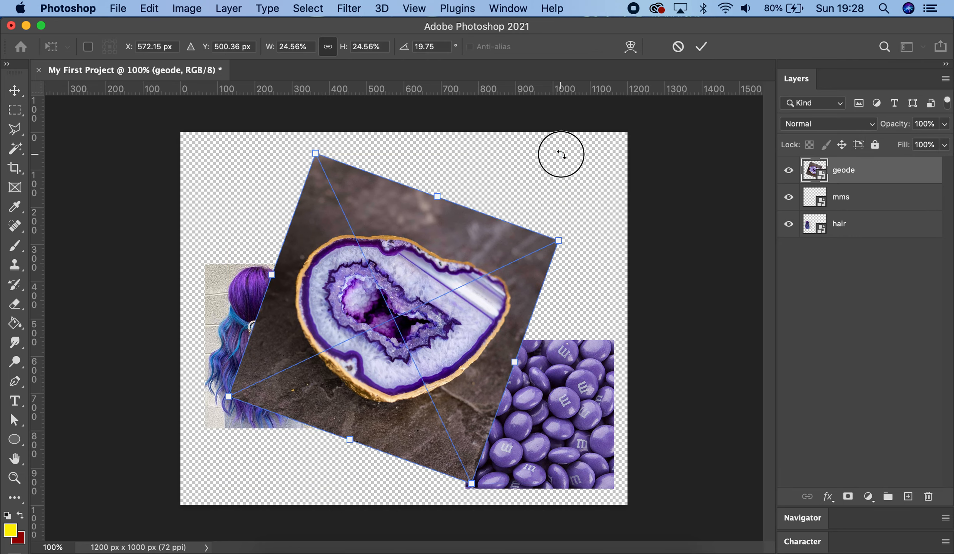
pyautogui.moveTo(574, 239); pyautogui.dragTo(564, 218)
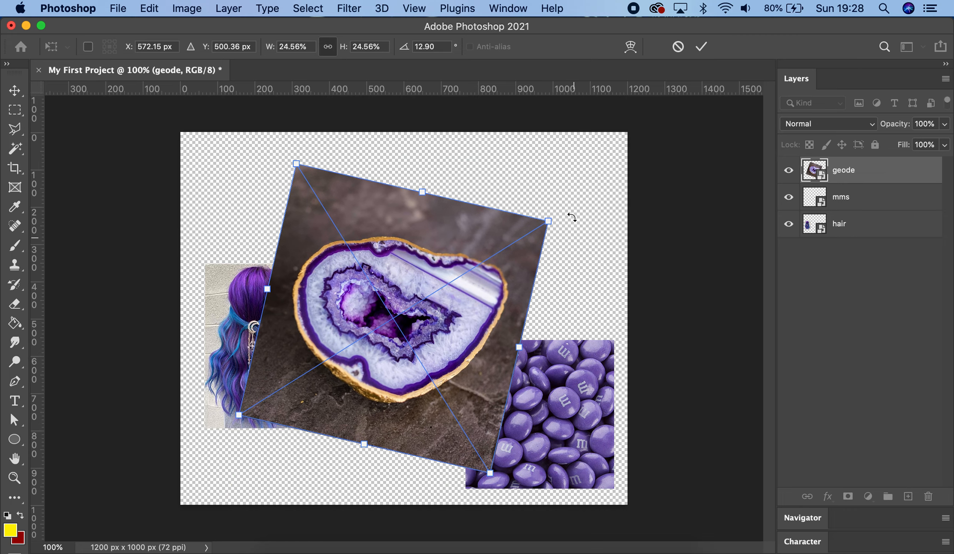